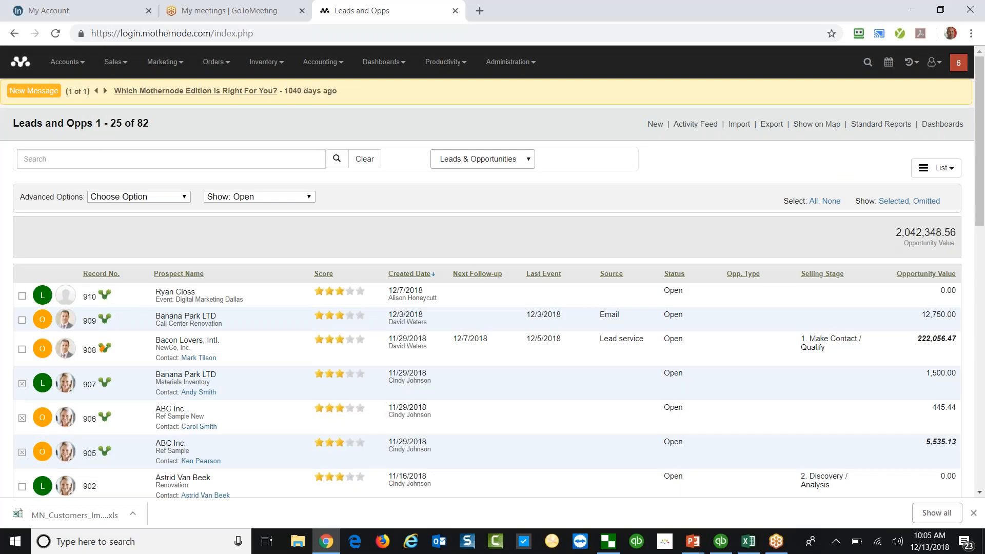
Bring the Agenda slide show to the front instead of the Chrome leads list.
{"action": "key", "text": "alt+Tab"}
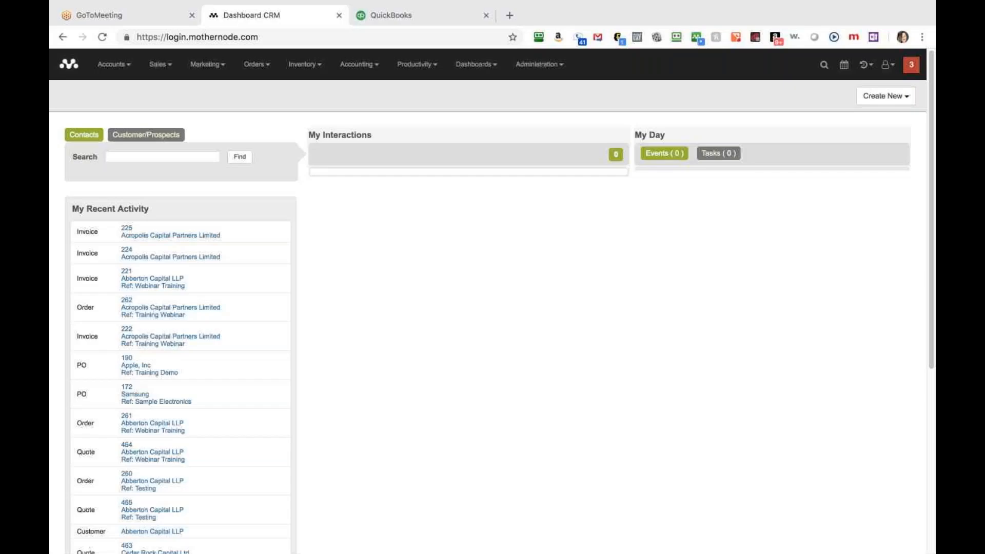
Close the BillPay window and open the Administration menu on the CRM dashboard.
{"action": "key", "text": "ctrl+Left"}
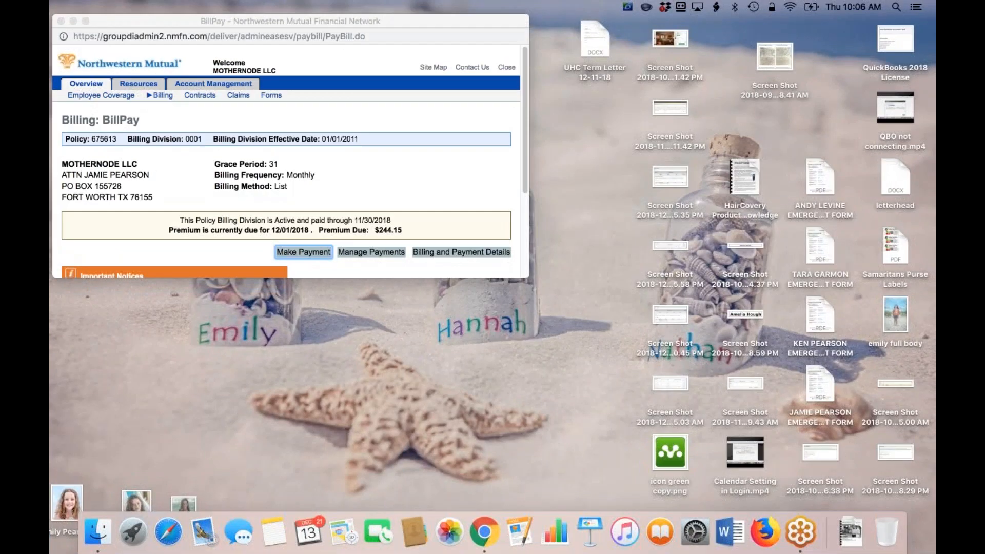
{"action": "left_click", "coordinate": [61, 21]}
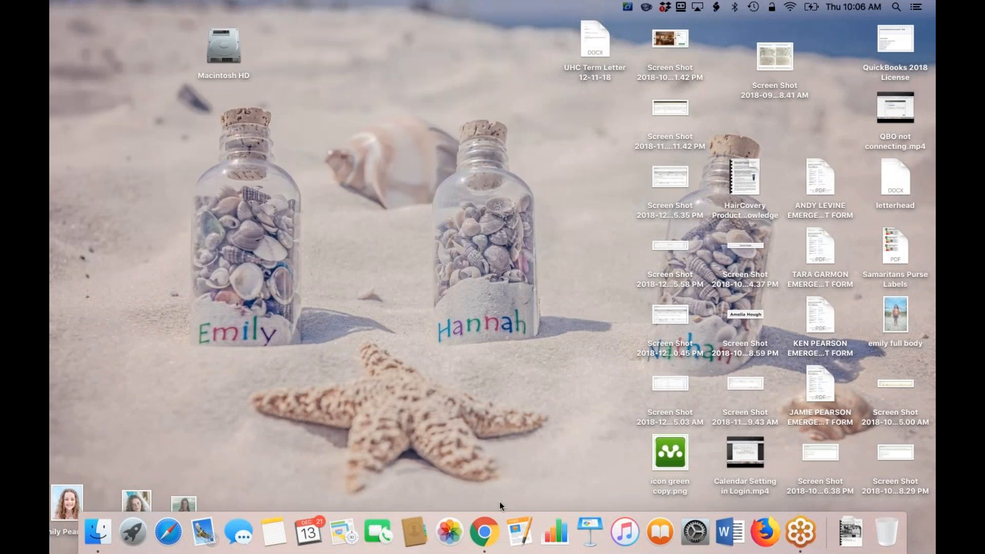
{"action": "left_click", "coordinate": [486, 533]}
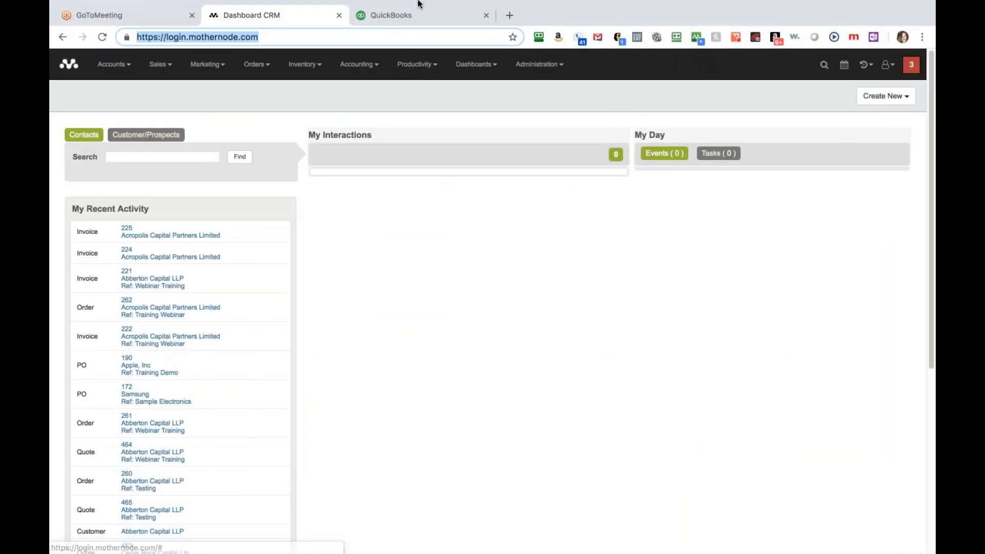
{"action": "left_click", "coordinate": [634, 75]}
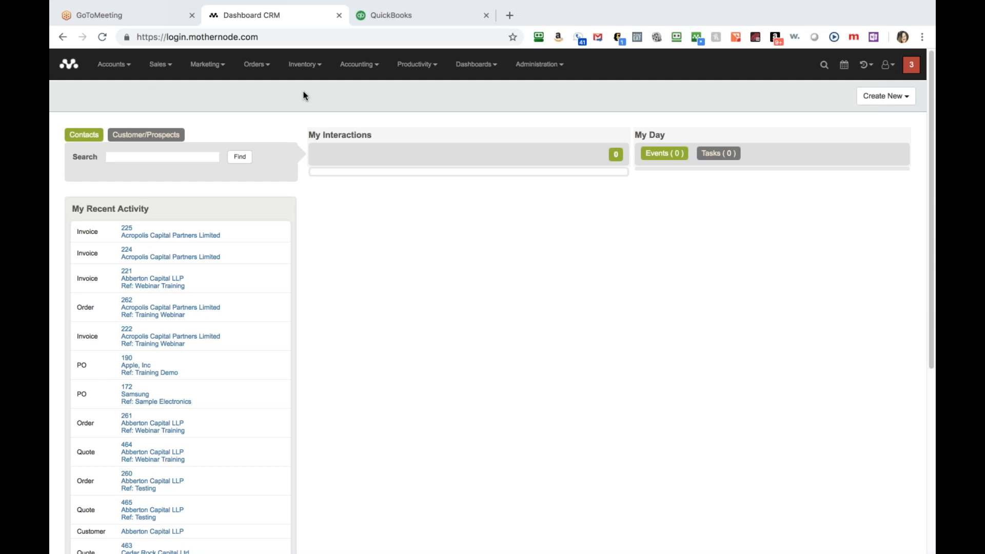
{"action": "left_click", "coordinate": [540, 65]}
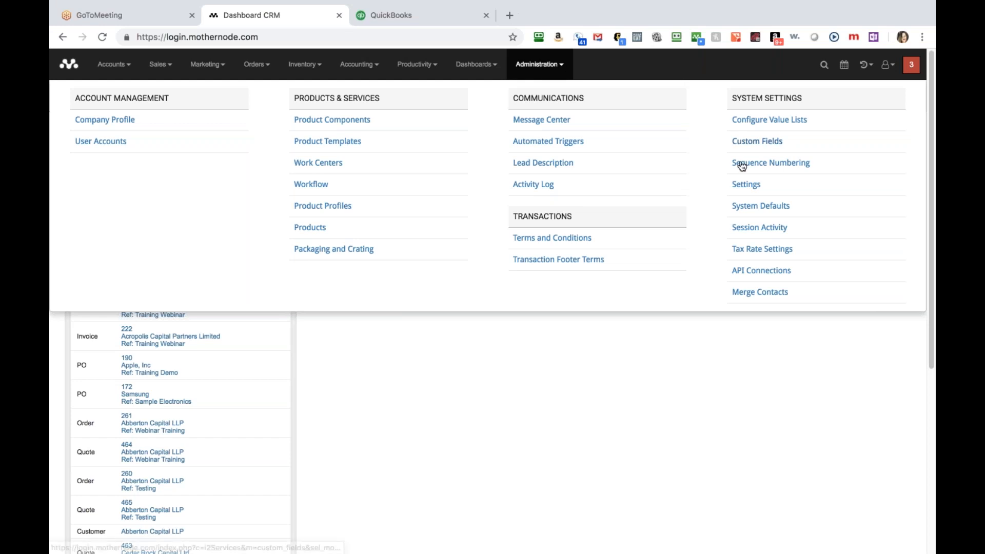
Start Connect to QuickBooks from the QuickBooks Online tab of API Connections.
{"action": "left_click", "coordinate": [763, 274]}
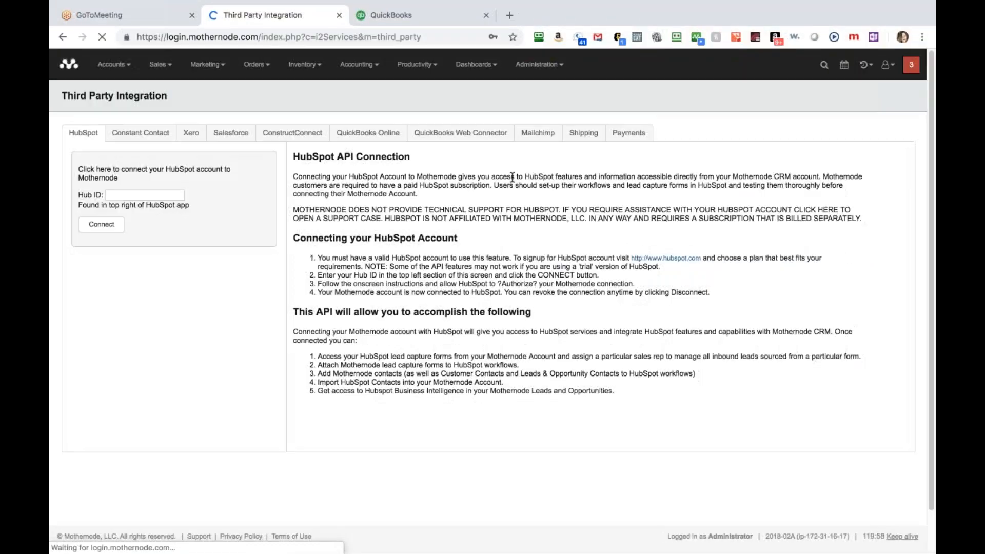
{"action": "left_click", "coordinate": [361, 136]}
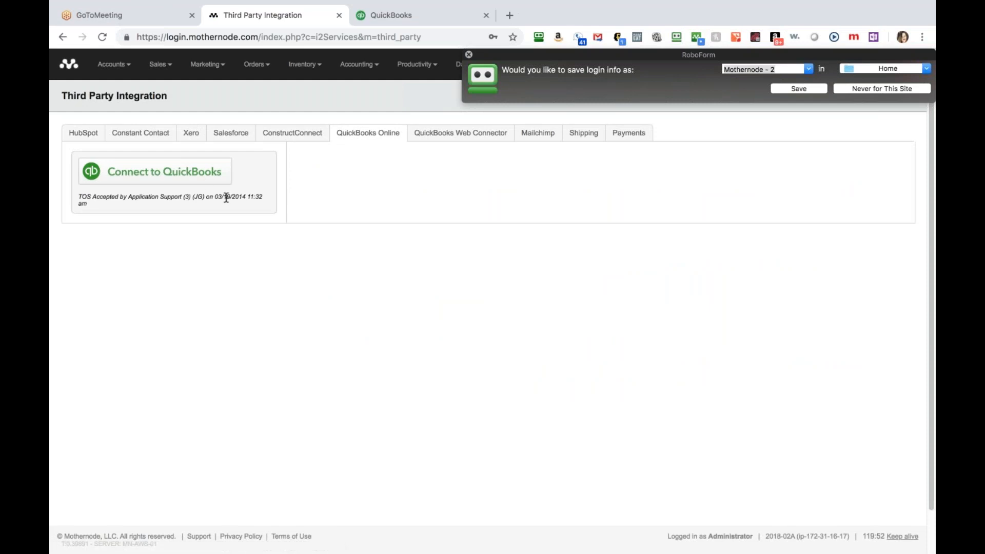
{"action": "left_click", "coordinate": [469, 54]}
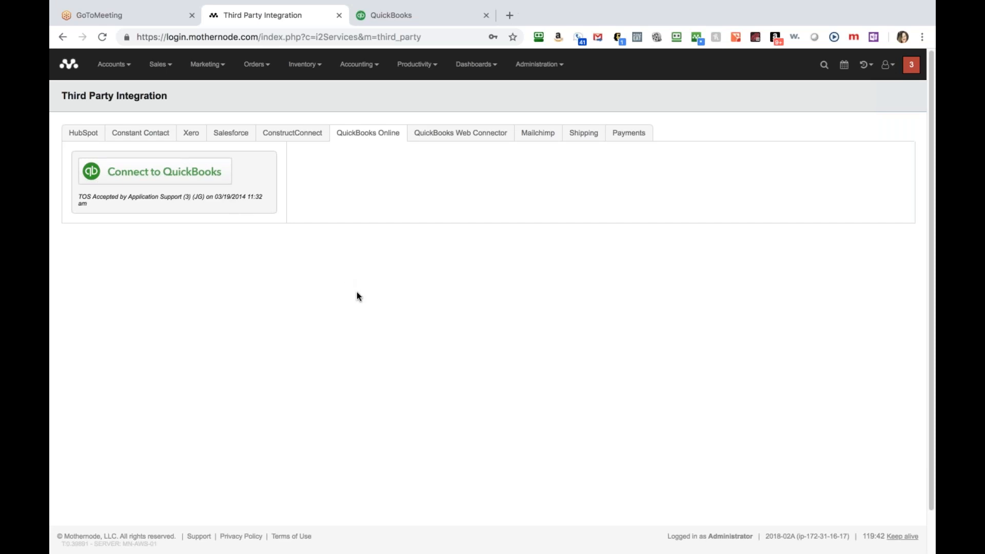
{"action": "left_click", "coordinate": [200, 182]}
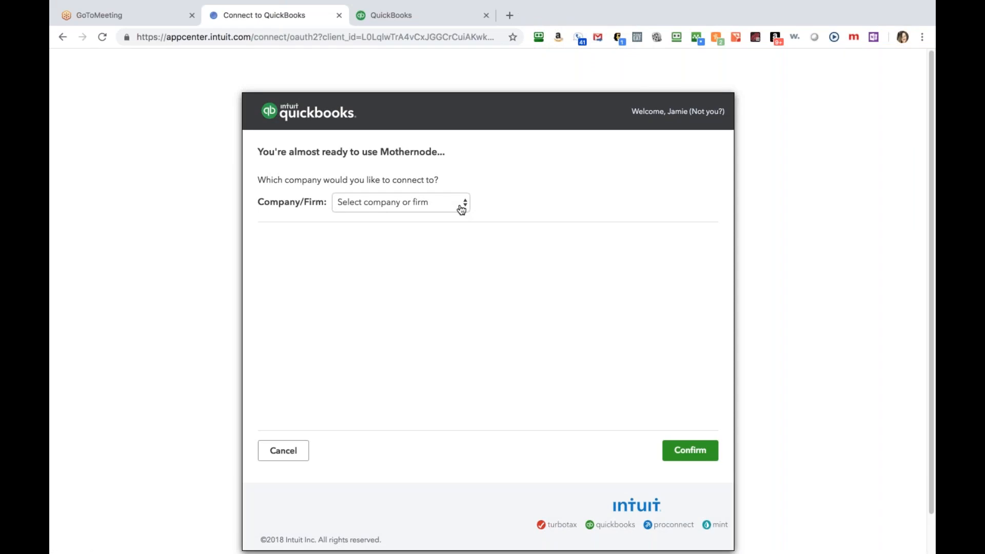
Connect Mothernode to the Mothernode Demo PNC CRM Dallas client under Mothernode, LLC.
{"action": "left_click", "coordinate": [461, 205]}
{"action": "left_click", "coordinate": [439, 218]}
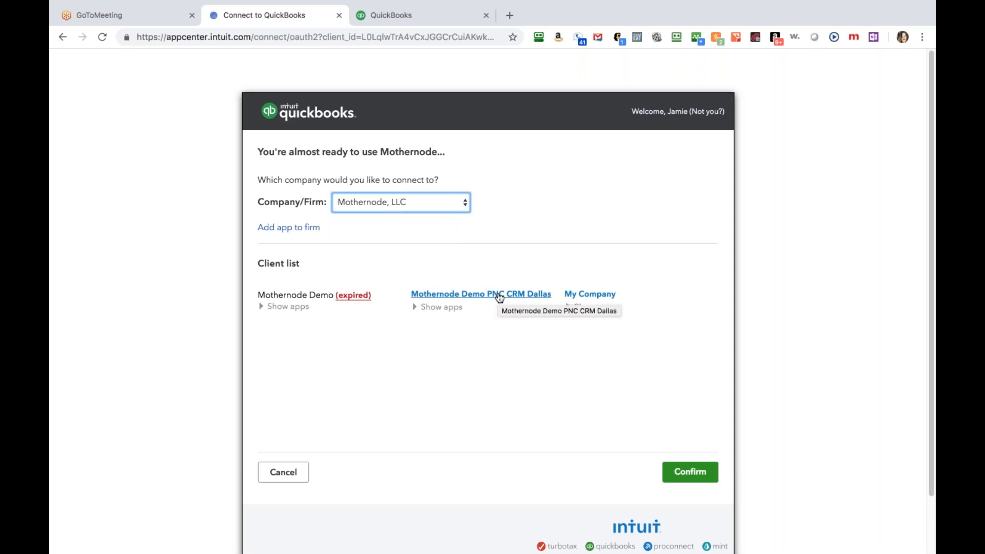
{"action": "left_click", "coordinate": [499, 296]}
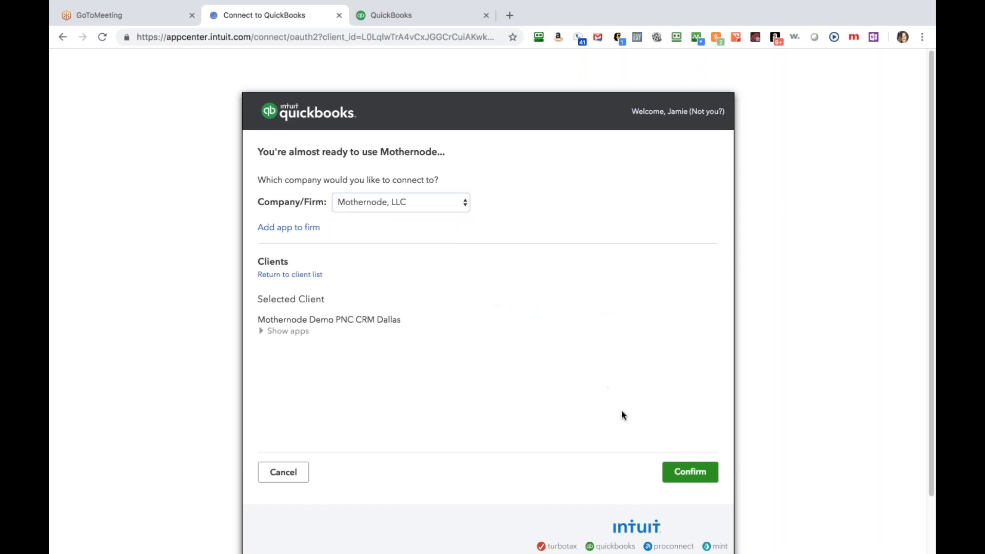
{"action": "left_click", "coordinate": [690, 479]}
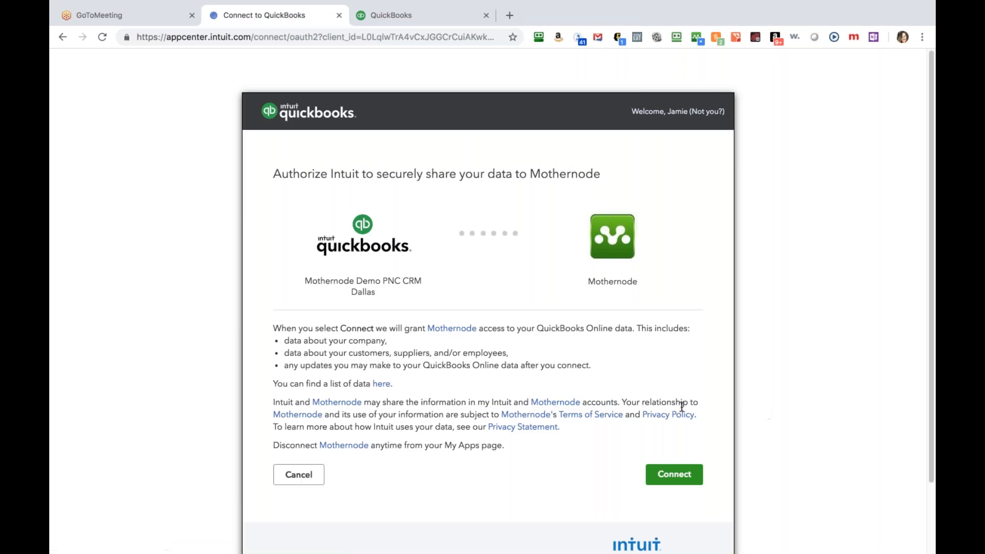
{"action": "left_click", "coordinate": [675, 484]}
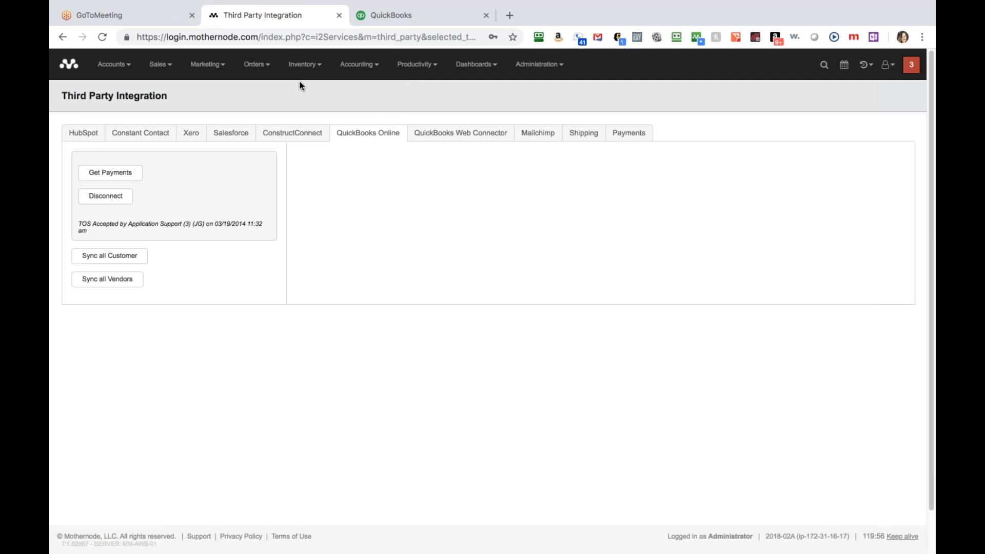
List the 34 invoices pending QuickBooks sync via Accounting > Invoices > Sync with QuickBooks.
{"action": "left_click", "coordinate": [370, 70]}
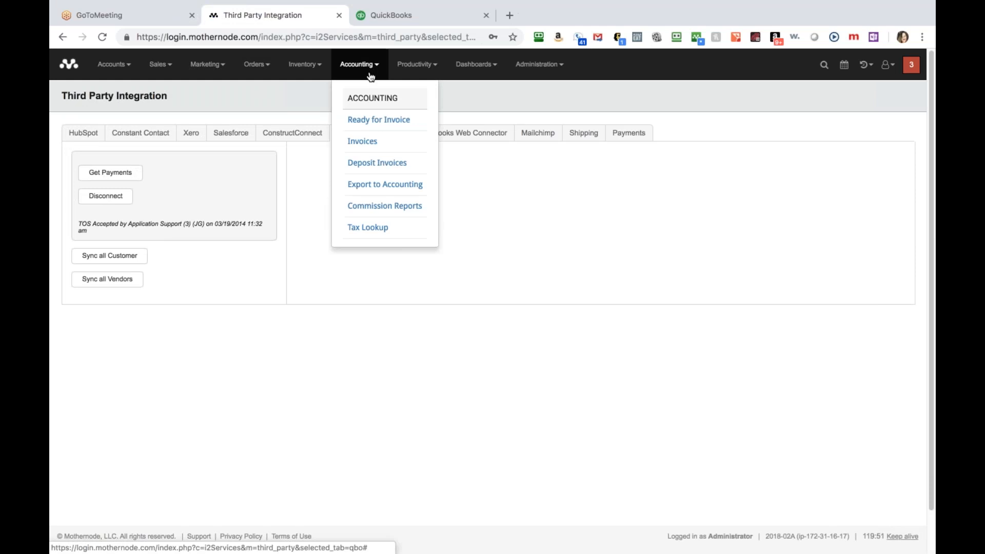
{"action": "left_click", "coordinate": [375, 142]}
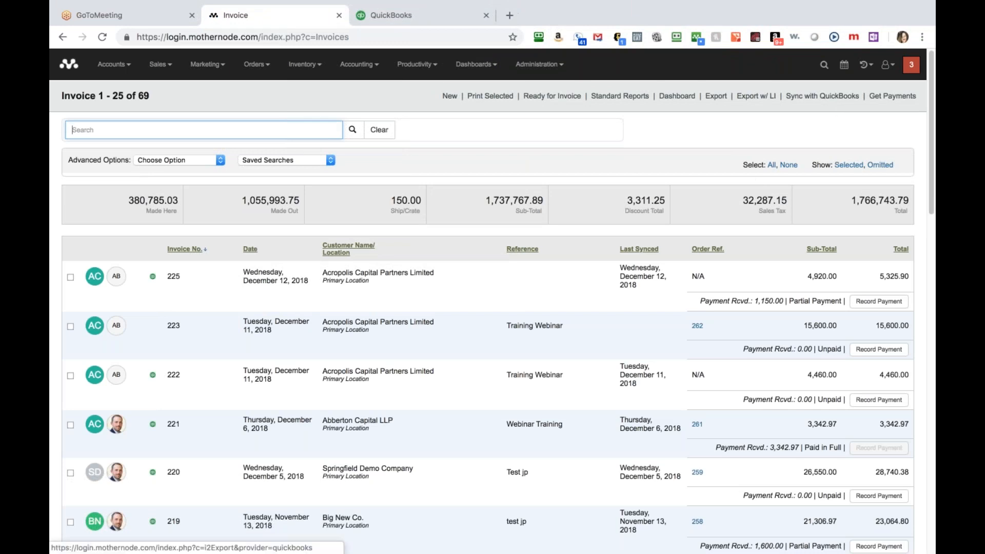
{"action": "left_click", "coordinate": [822, 96]}
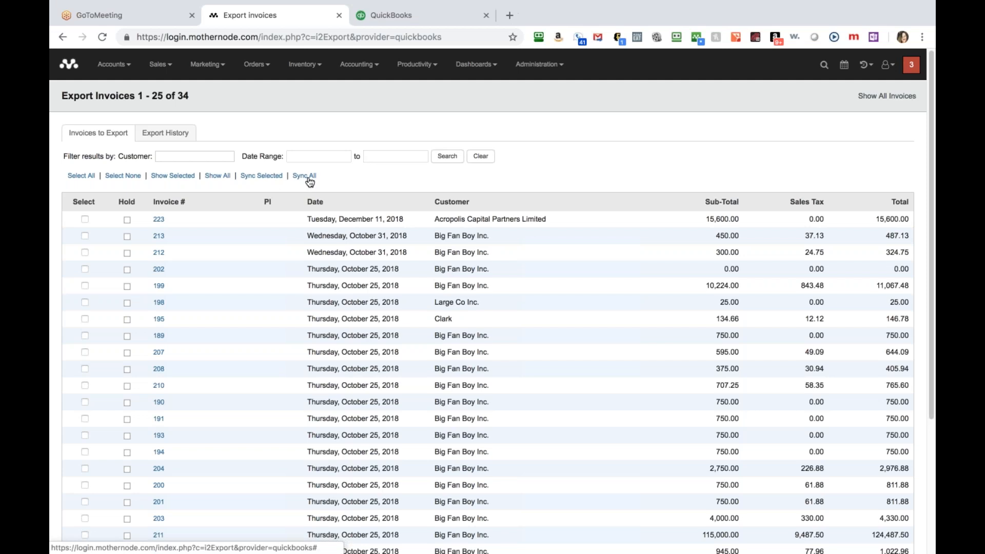
Sync only invoice 223 to QuickBooks and view the records of export #156.
{"action": "left_click", "coordinate": [85, 219]}
{"action": "left_click", "coordinate": [266, 178]}
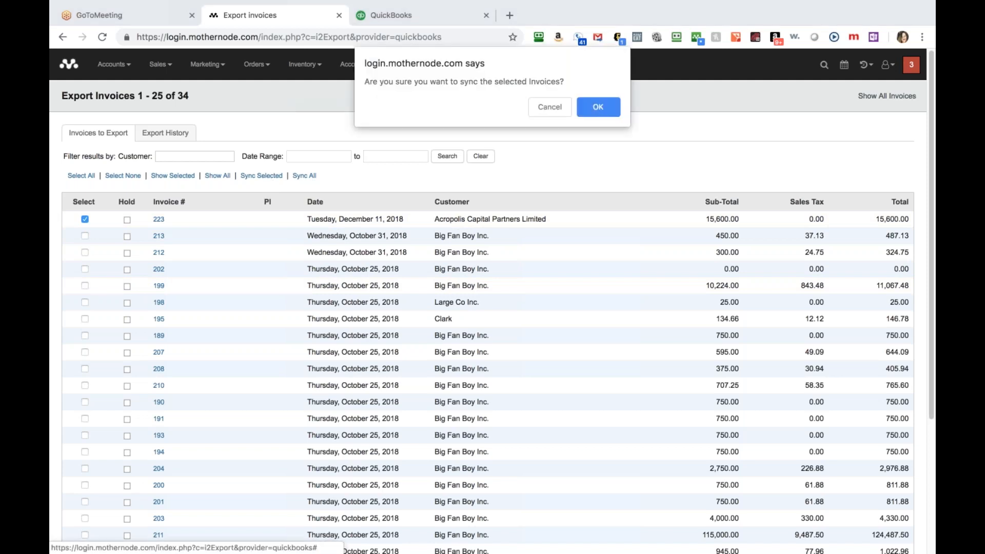
{"action": "left_click", "coordinate": [598, 106]}
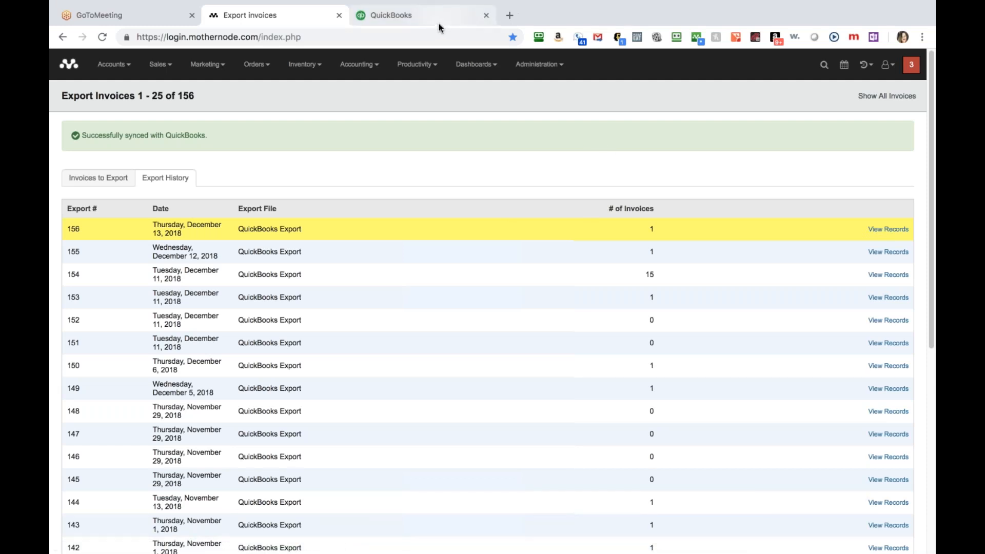
{"action": "left_click", "coordinate": [882, 229]}
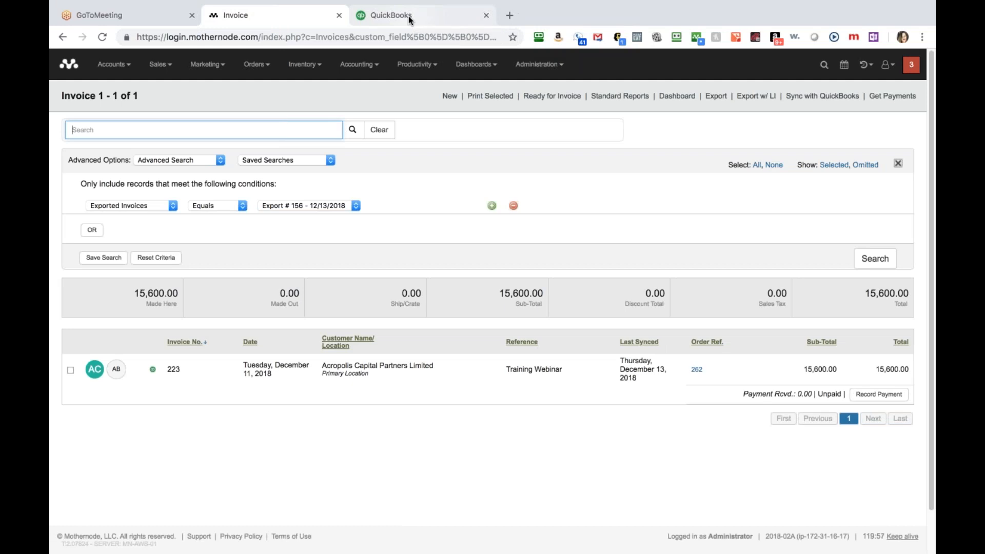
Search QuickBooks for 223 to open invoice #223 and compare it with Mothernode's copy.
{"action": "left_click", "coordinate": [409, 19]}
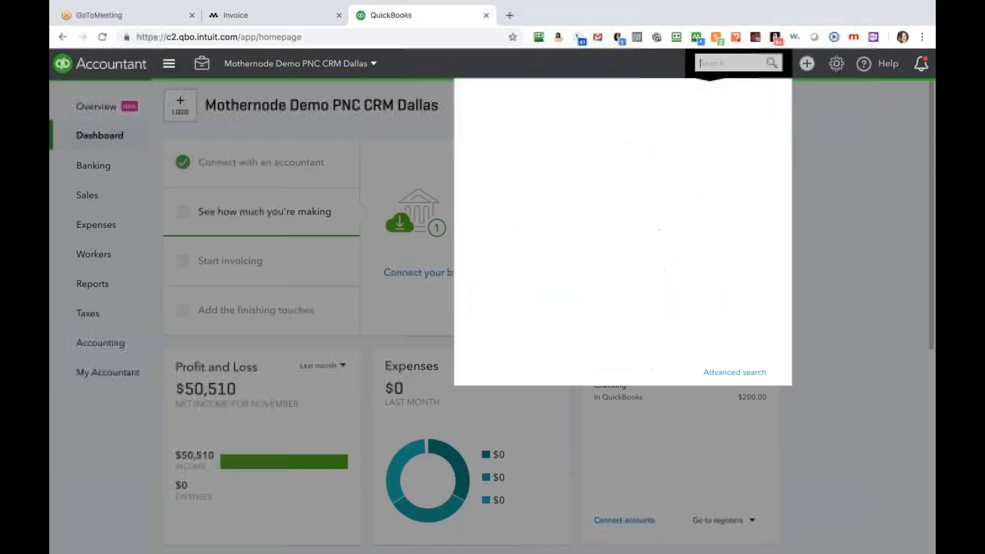
{"action": "type", "text": "223"}
{"action": "key", "text": "Return"}
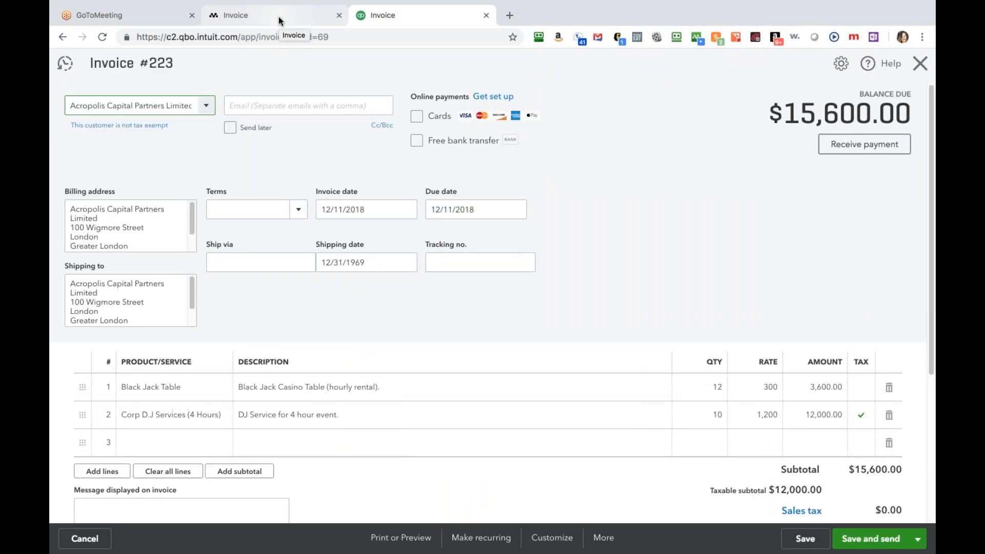
{"action": "left_click", "coordinate": [278, 17]}
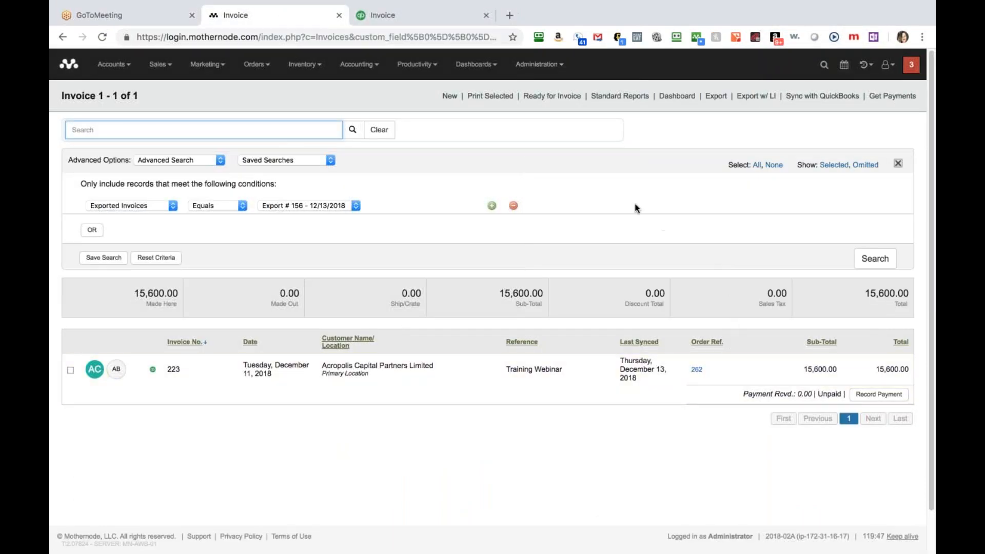
{"action": "left_click", "coordinate": [429, 21]}
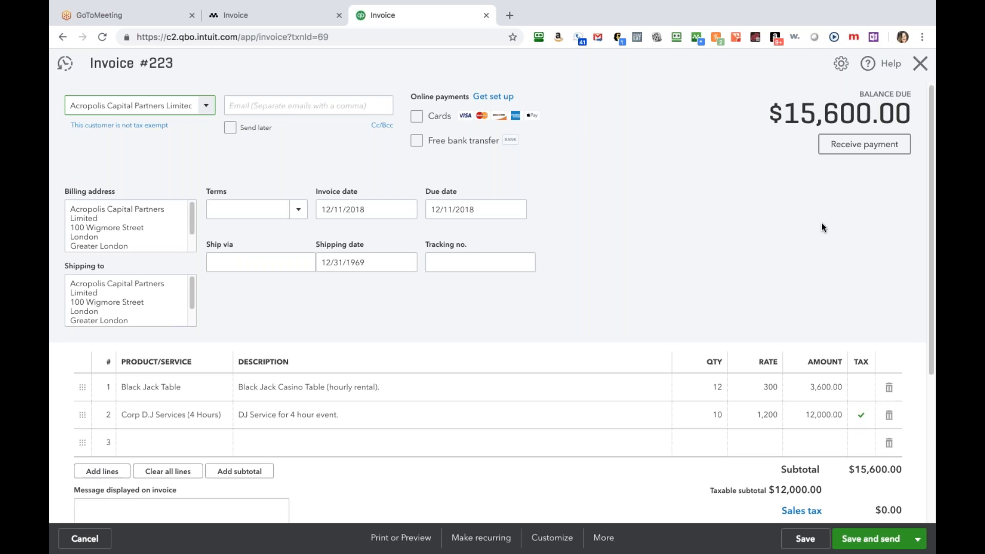
Record a $600.00 payment applied to invoice 223, not invoice 222, and save it.
{"action": "left_click", "coordinate": [869, 149]}
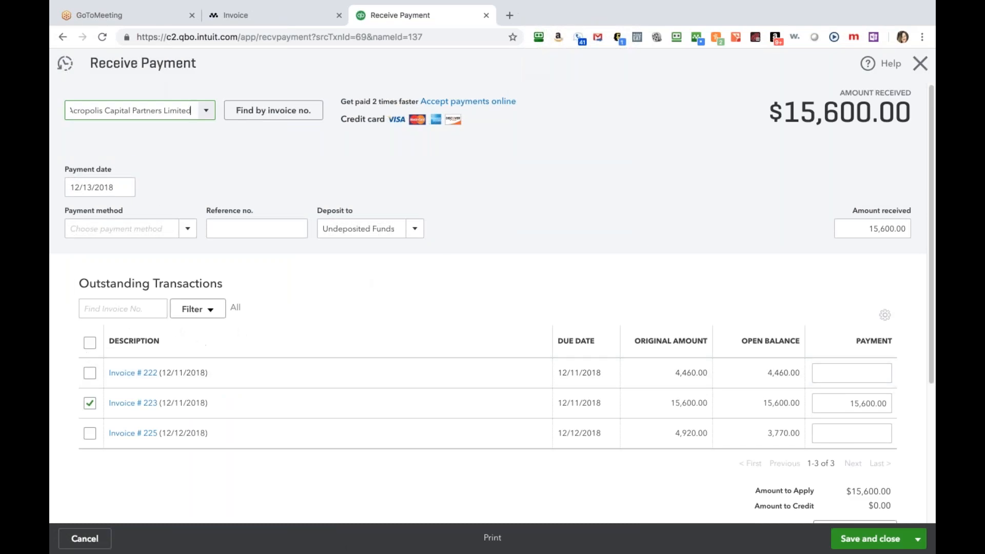
{"action": "left_click", "coordinate": [218, 233]}
{"action": "left_click", "coordinate": [868, 231]}
{"action": "type", "text": "600"}
{"action": "key", "text": "Tab"}
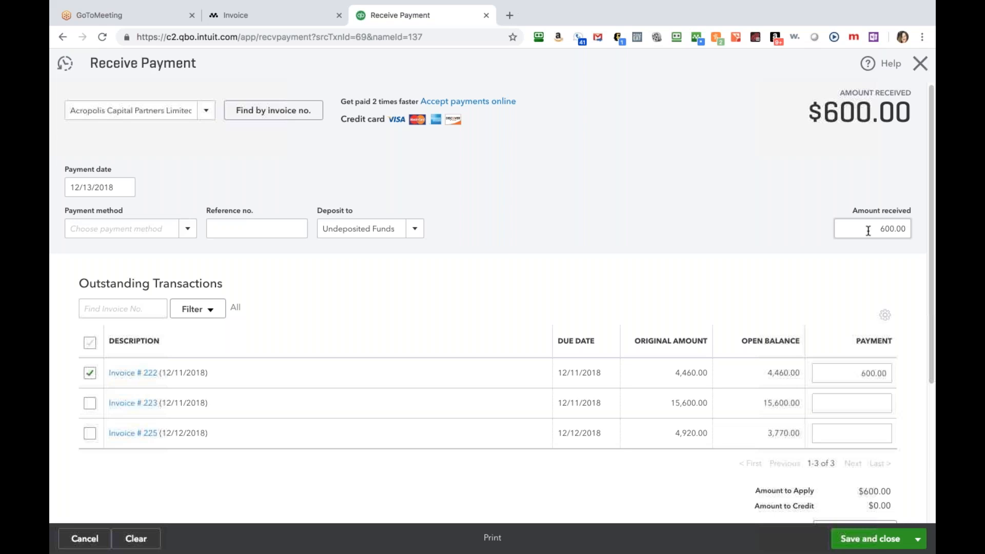
{"action": "left_click", "coordinate": [89, 373]}
{"action": "left_click", "coordinate": [90, 404]}
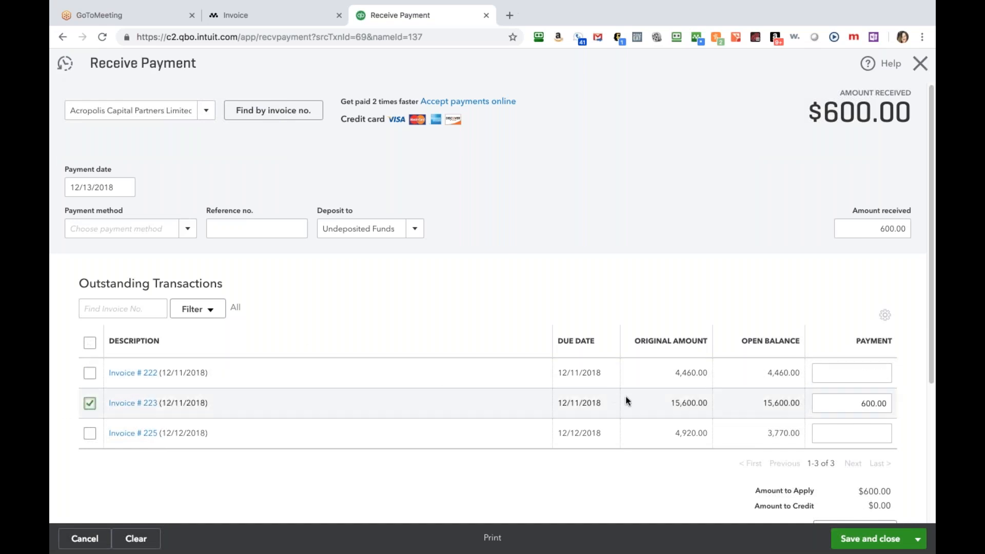
{"action": "left_click", "coordinate": [886, 544]}
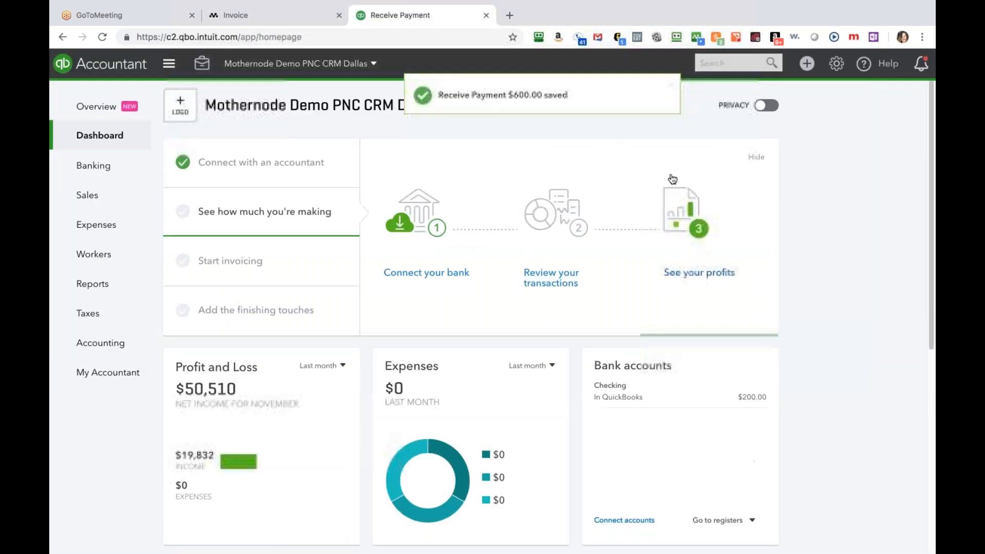
Fetch QuickBooks payments into Mothernode and open invoice 223 to see the 600.00 payment.
{"action": "left_click", "coordinate": [294, 17]}
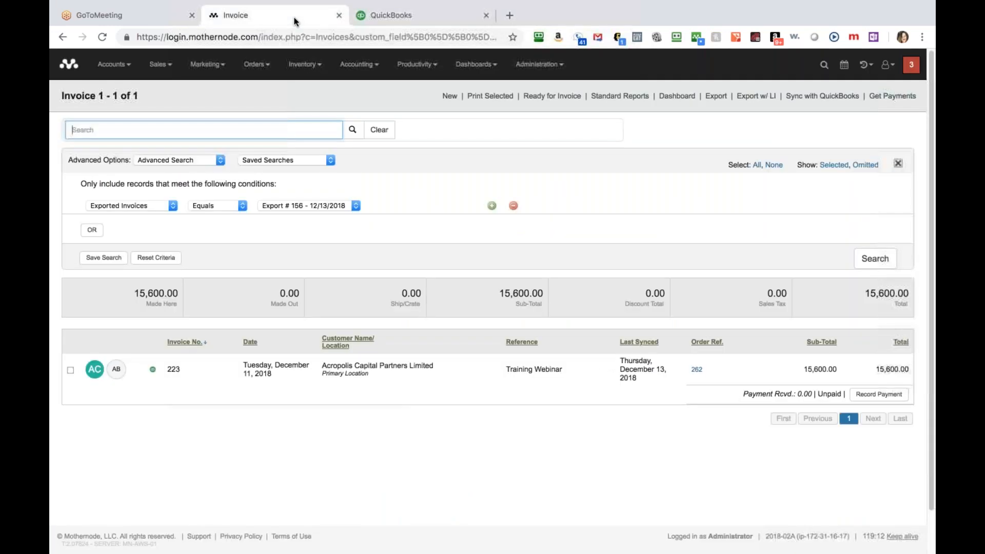
{"action": "left_click", "coordinate": [891, 102]}
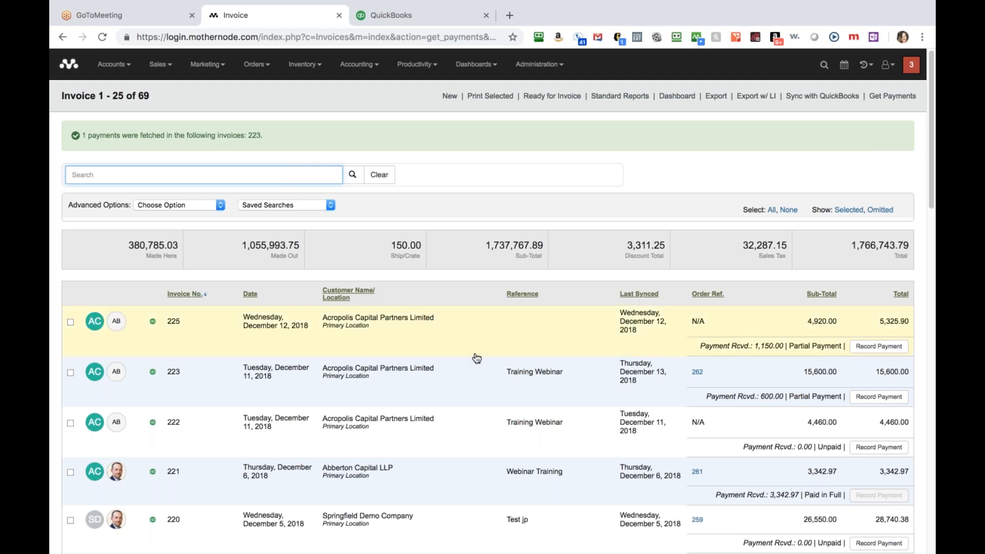
{"action": "left_click", "coordinate": [471, 384]}
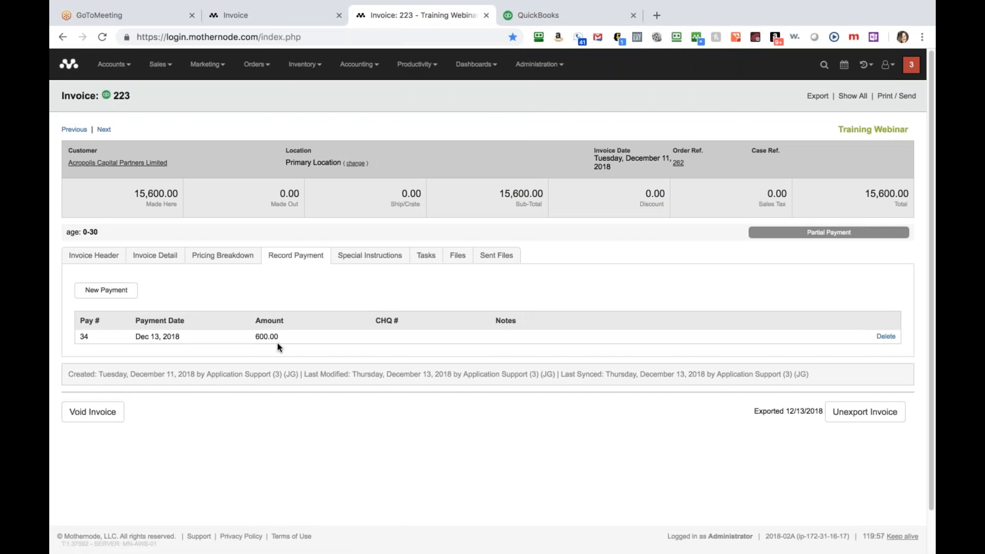
Add a 5,000.00 payment with cheque number 'test' to invoice 223.
{"action": "left_click", "coordinate": [124, 292]}
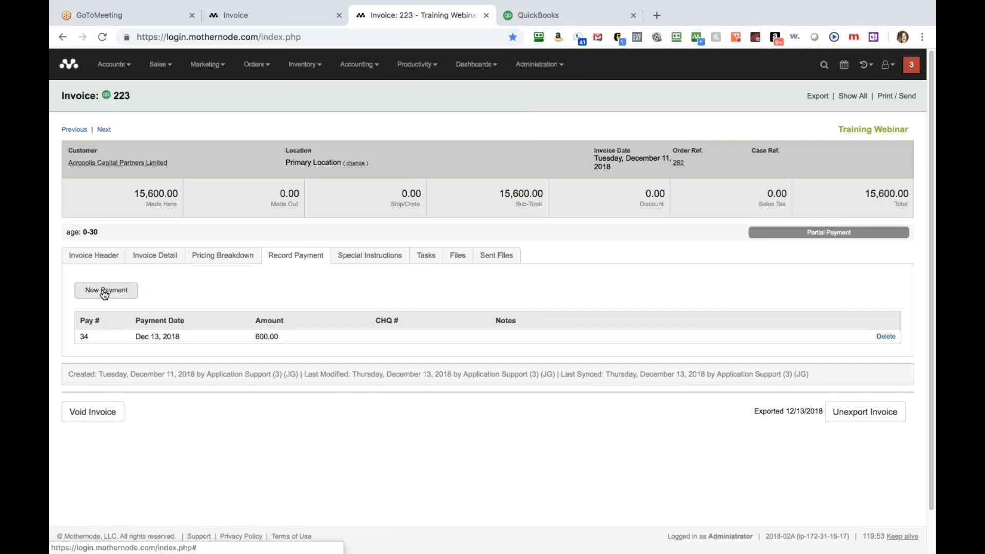
{"action": "left_click", "coordinate": [104, 291]}
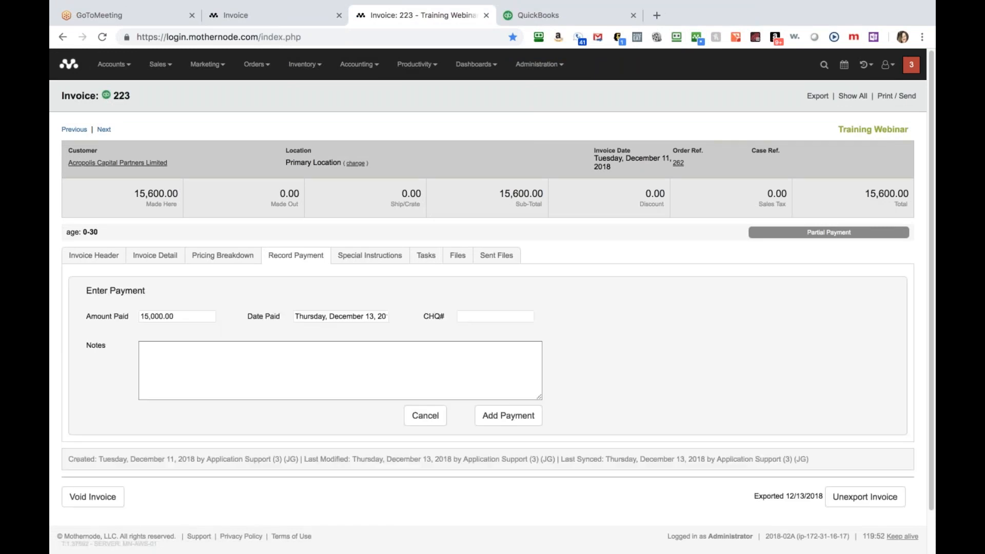
{"action": "double_click", "coordinate": [153, 316]}
{"action": "type", "text": "5"}
{"action": "key", "text": "Tab"}
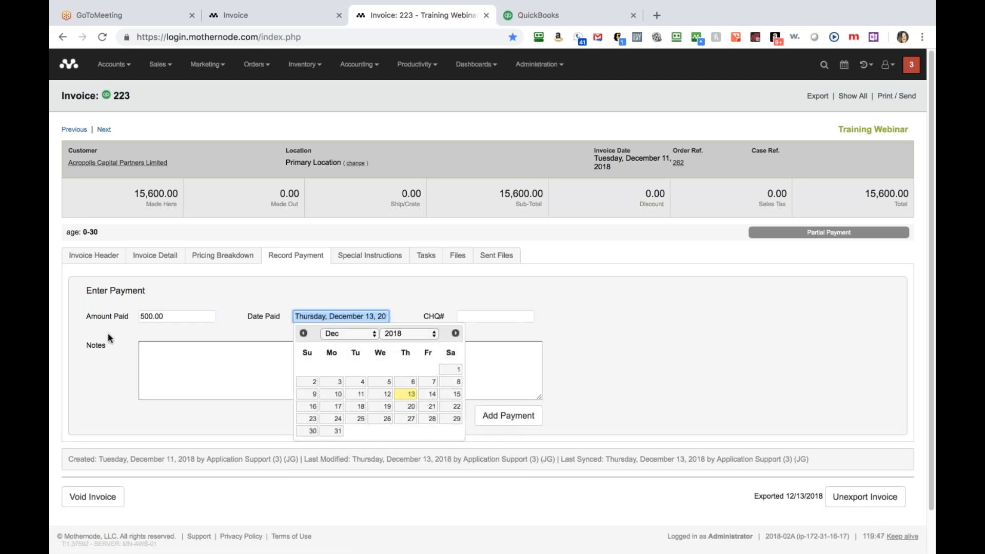
{"action": "left_click", "coordinate": [145, 316]}
{"action": "type", "text": "0"}
{"action": "key", "text": "Tab"}
{"action": "key", "text": "Tab"}
{"action": "type", "text": "test"}
{"action": "key", "text": "Tab"}
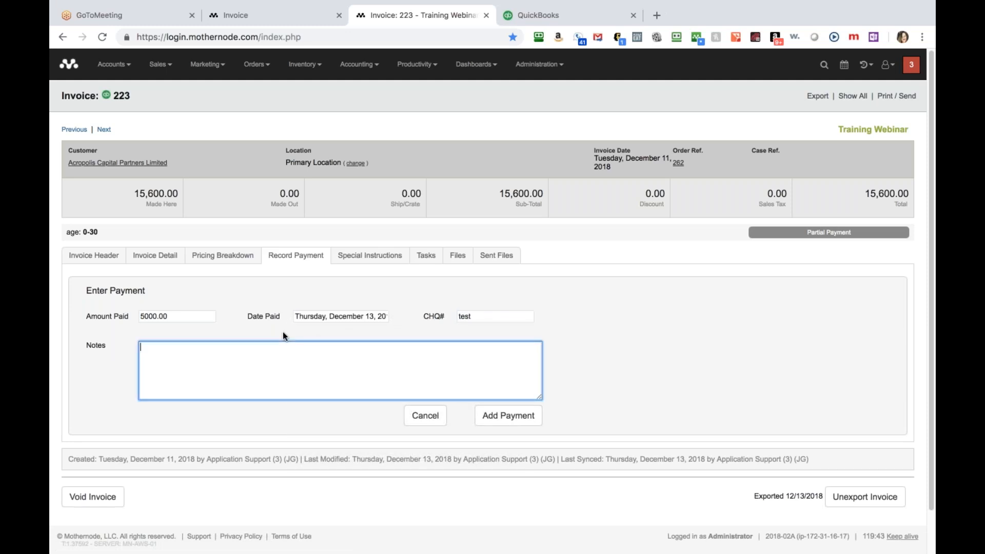
{"action": "left_click", "coordinate": [510, 417]}
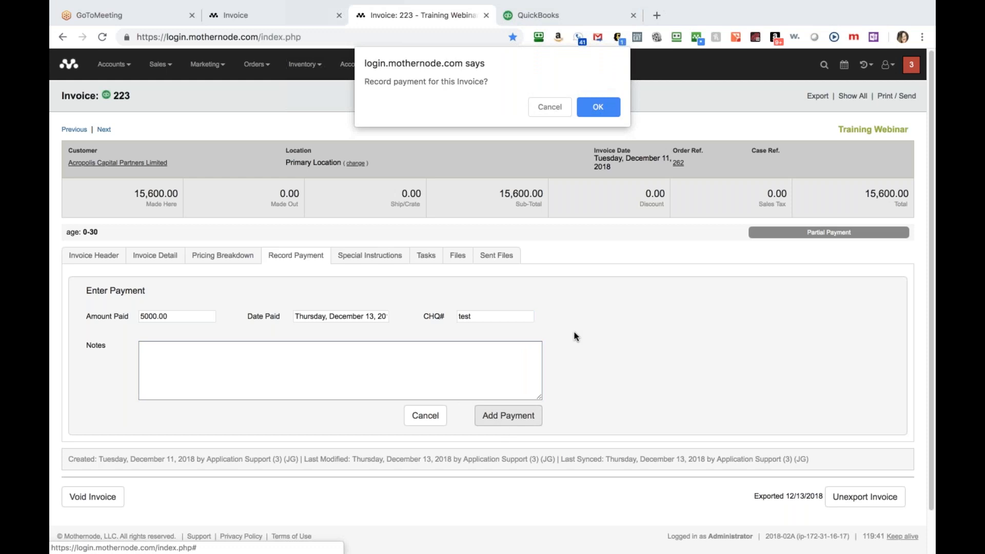
{"action": "left_click", "coordinate": [599, 107]}
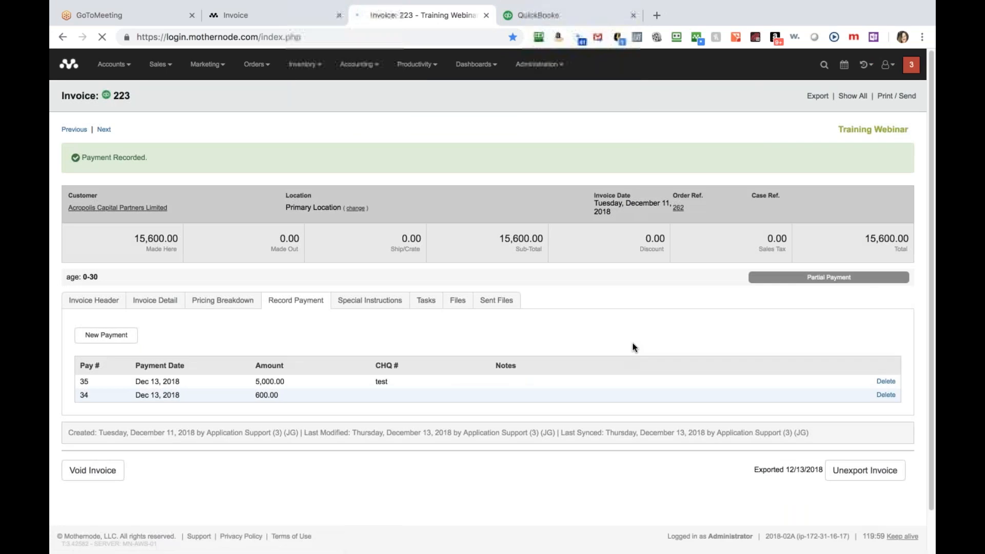
Search QuickBooks Online for 223 to check invoice #223's updated balance.
{"action": "left_click", "coordinate": [547, 18]}
{"action": "left_click", "coordinate": [723, 61]}
{"action": "type", "text": "223"}
{"action": "key", "text": "Return"}
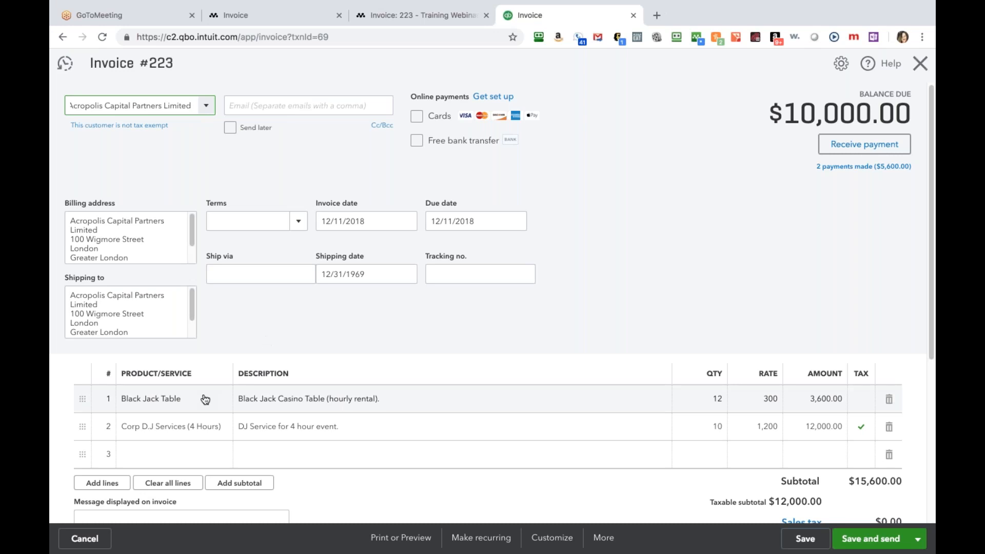
Compare Mothernode invoice 223's line items with QuickBooks invoice #223, then close the Mothernode invoice tab.
{"action": "left_click", "coordinate": [394, 16]}
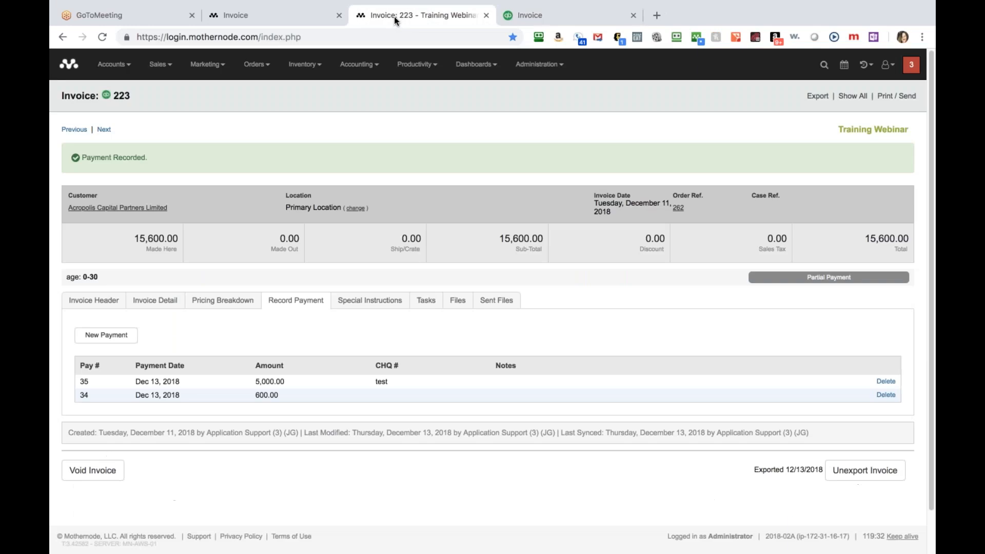
{"action": "left_click", "coordinate": [161, 303]}
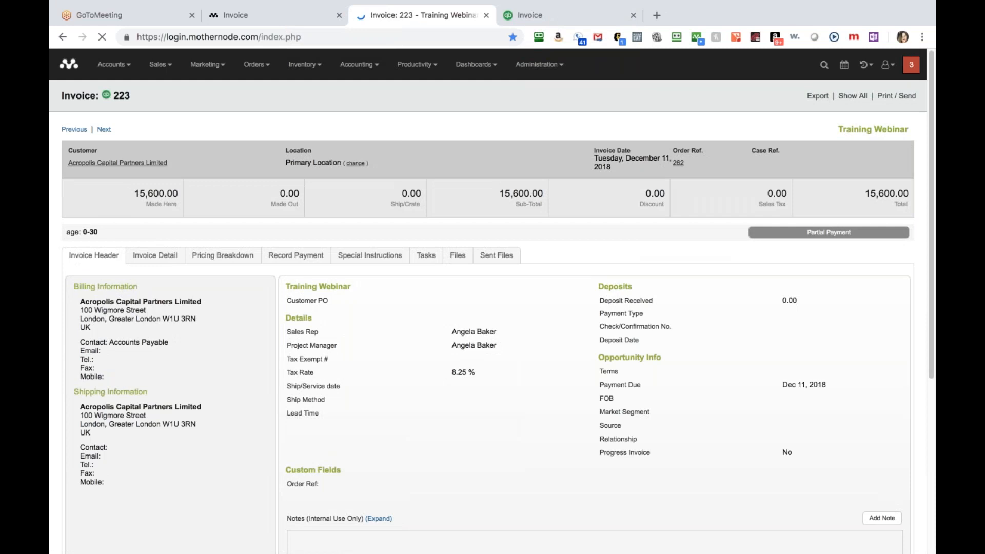
{"action": "left_click", "coordinate": [171, 259]}
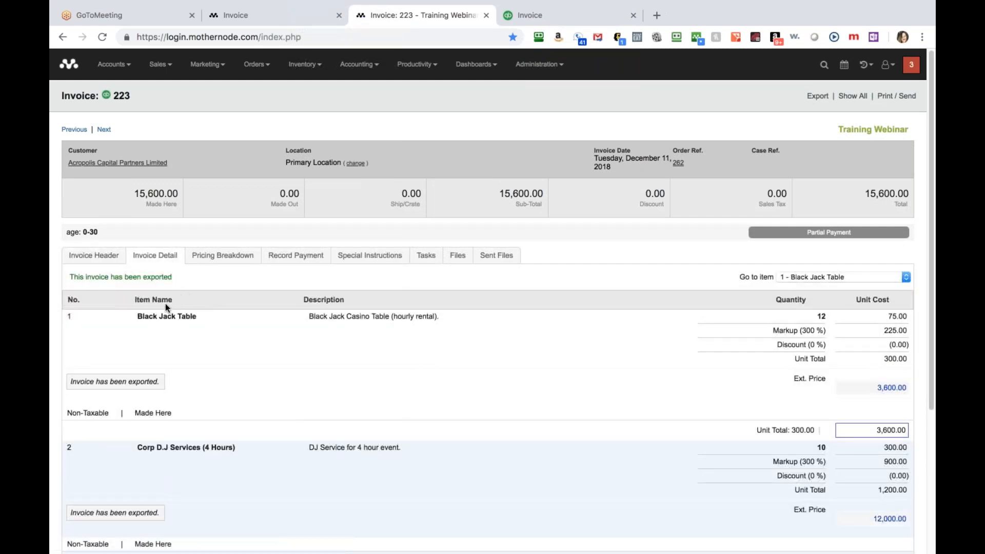
{"action": "left_click", "coordinate": [550, 21]}
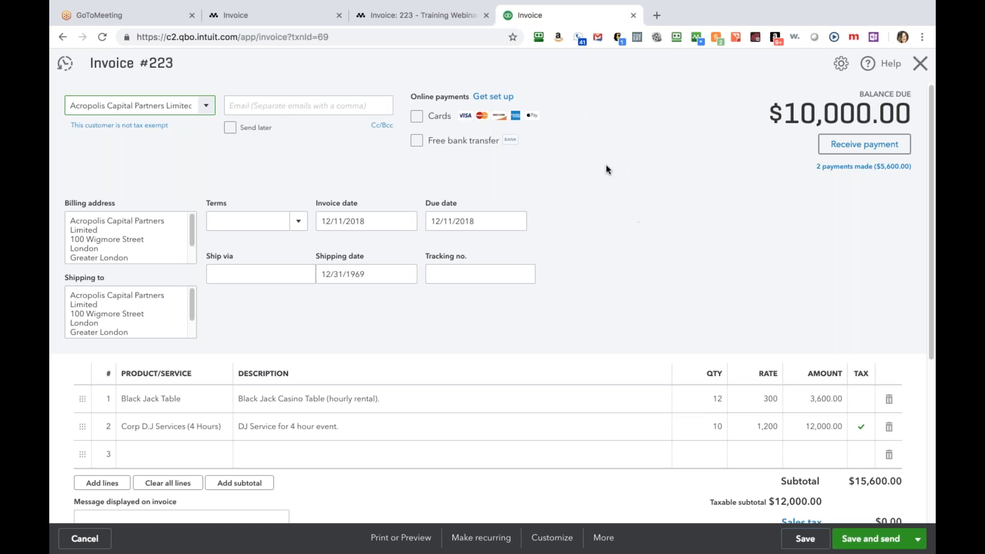
{"action": "left_click", "coordinate": [383, 16]}
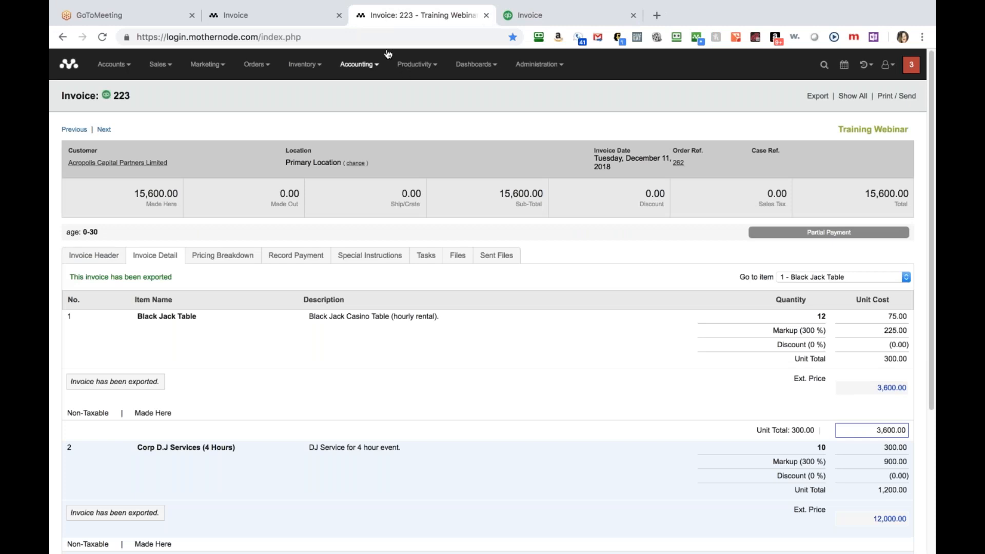
{"action": "left_click", "coordinate": [486, 16]}
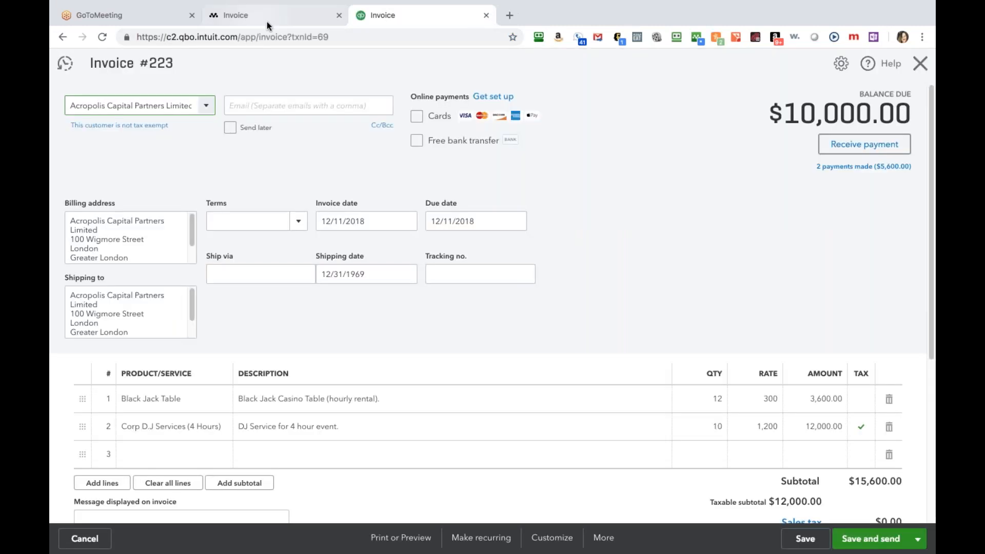
Open Inventory > Purchase Orders and list the 11 POs awaiting QuickBooks sync.
{"action": "left_click", "coordinate": [266, 22]}
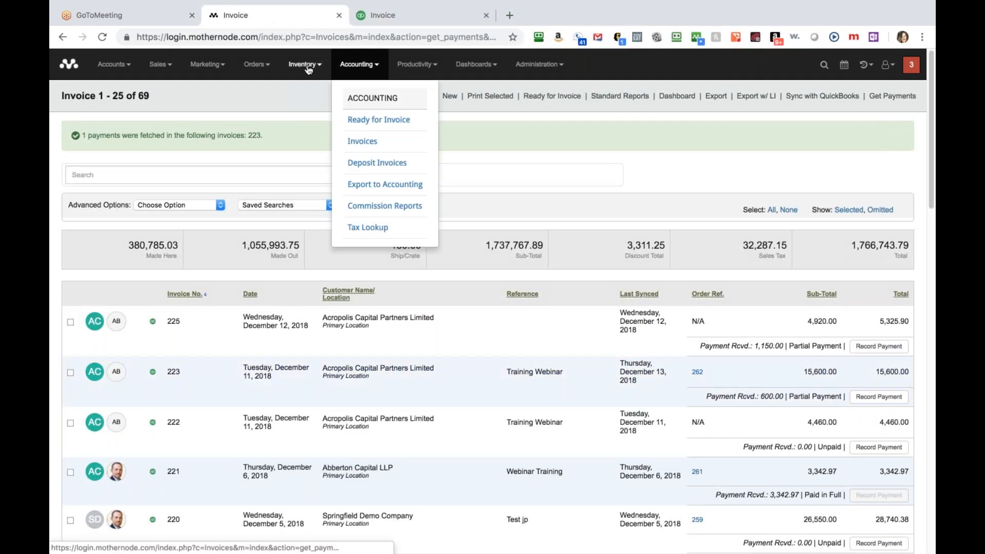
{"action": "mouse_move", "coordinate": [308, 70]}
{"action": "left_click", "coordinate": [339, 244]}
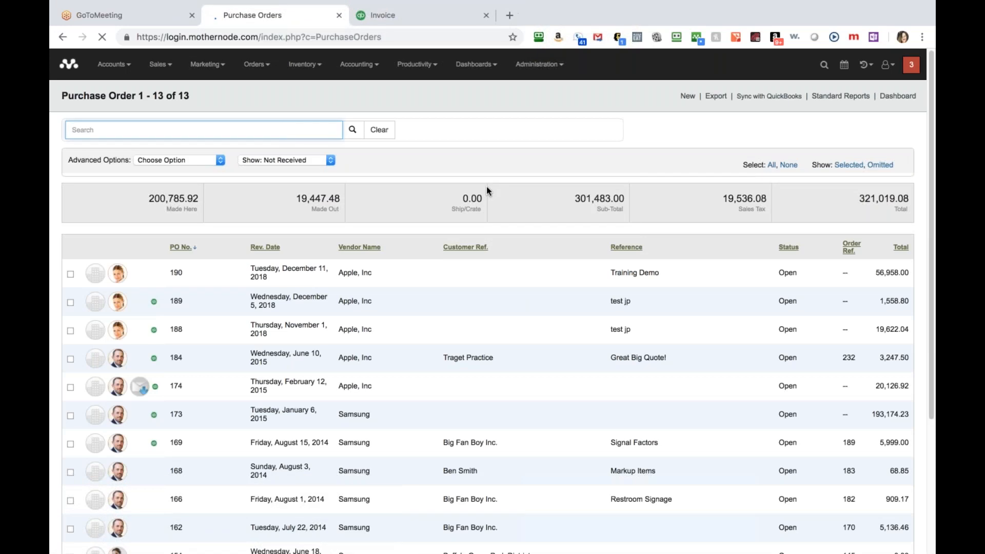
{"action": "left_click", "coordinate": [777, 100]}
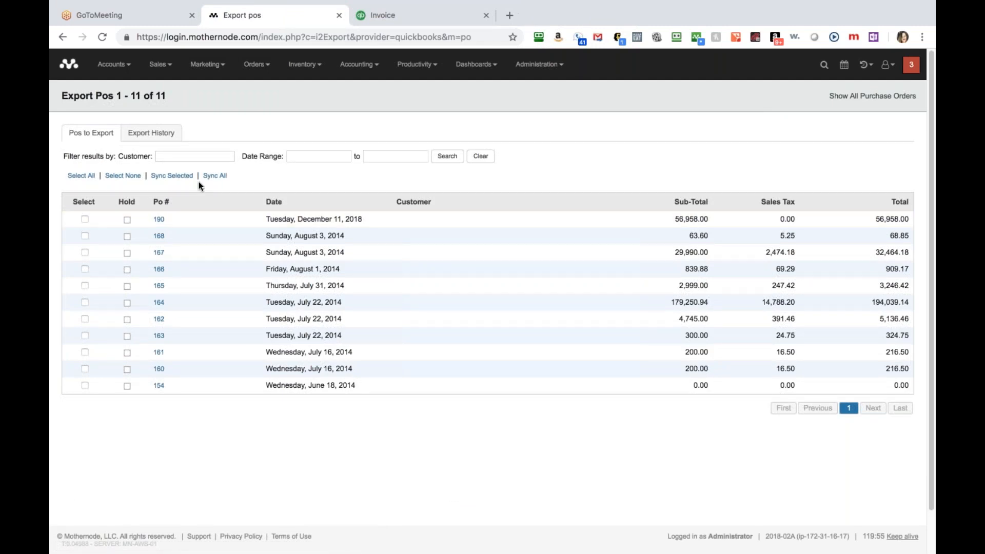
Select purchase order 190 and sync it to QuickBooks, confirming the export.
{"action": "left_click", "coordinate": [85, 219]}
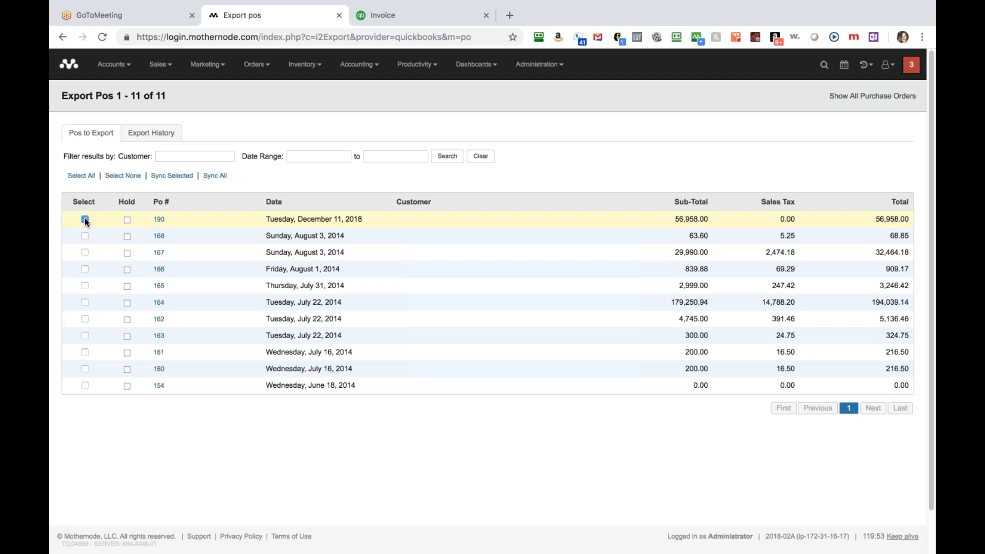
{"action": "left_click", "coordinate": [184, 176]}
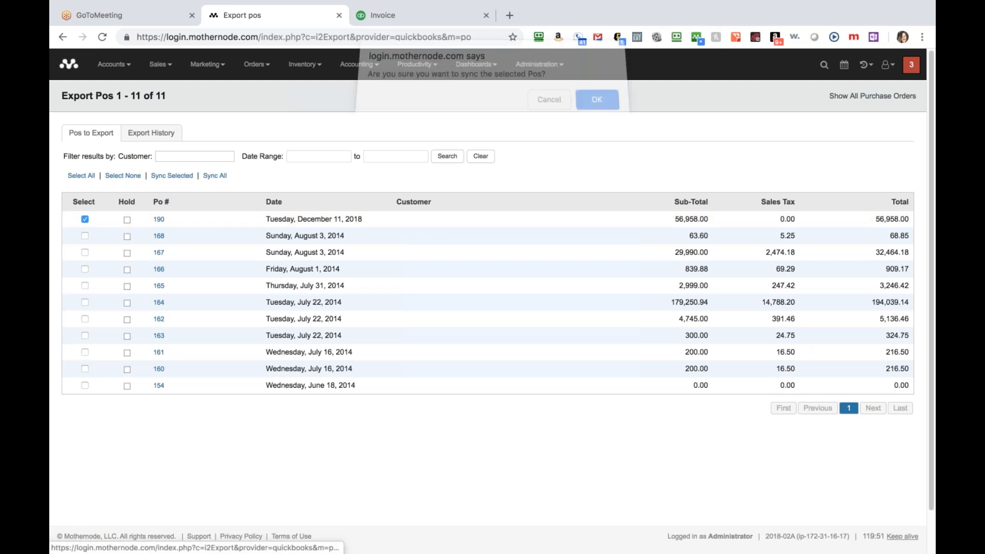
{"action": "left_click", "coordinate": [599, 107]}
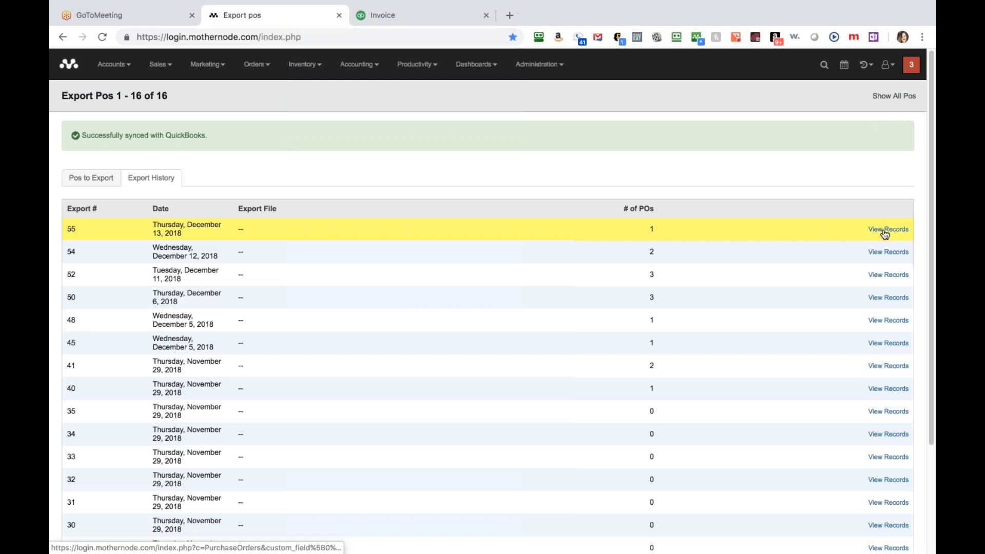
Search QuickBooks for '1116' and compare PO #190 ($56,958.00, Apple, Inc) with export 55's records.
{"action": "left_click", "coordinate": [440, 17]}
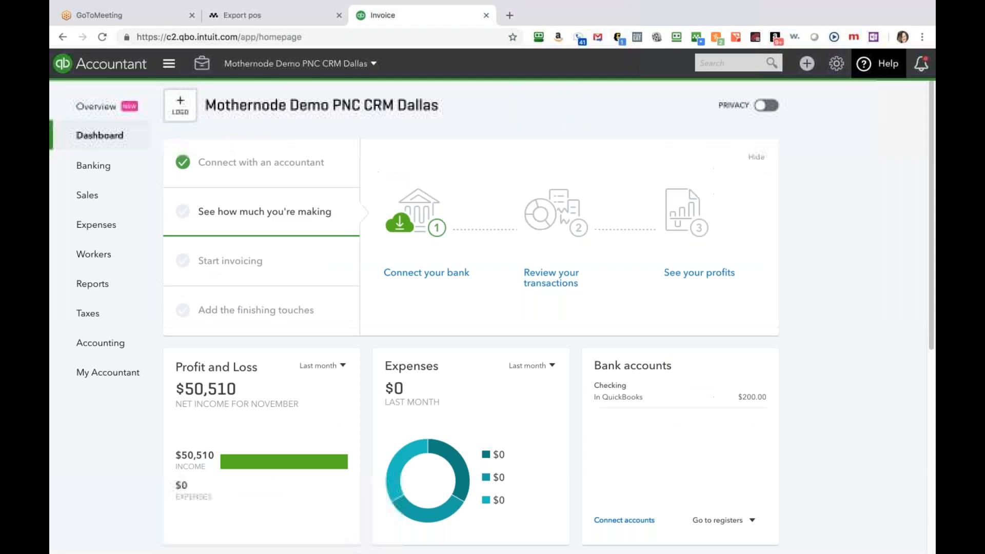
{"action": "type", "text": "1116"}
{"action": "key", "text": "Return"}
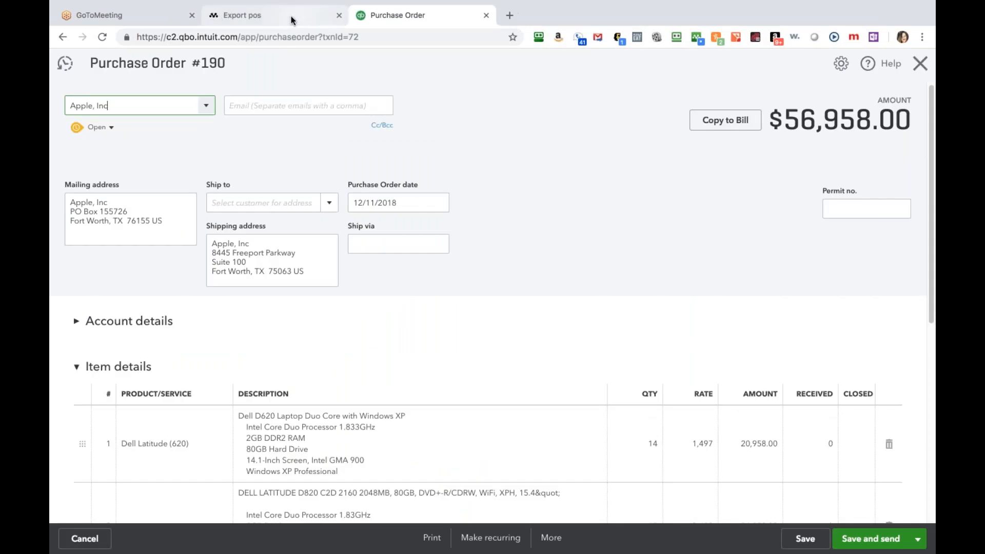
{"action": "left_click", "coordinate": [291, 19]}
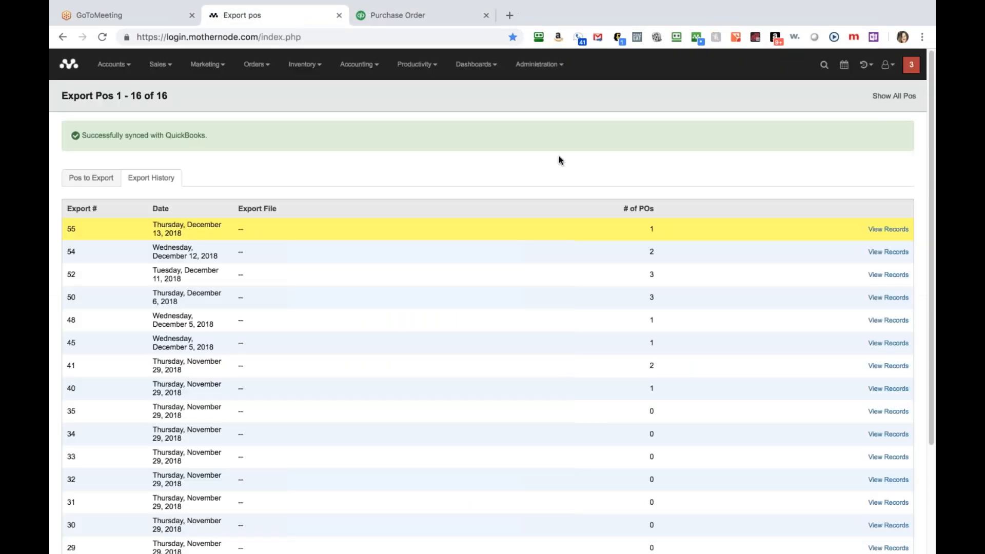
{"action": "left_click", "coordinate": [896, 230]}
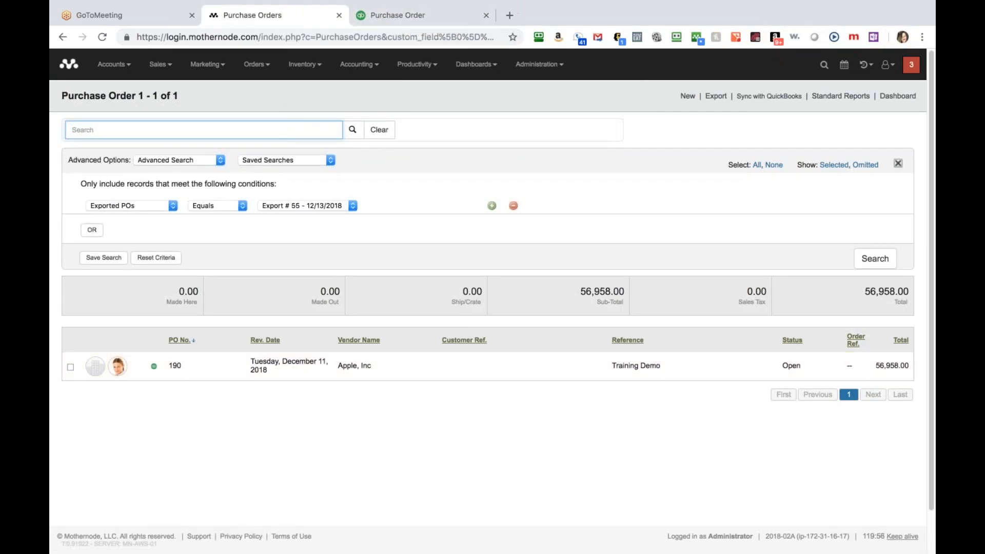
{"action": "left_click", "coordinate": [445, 18]}
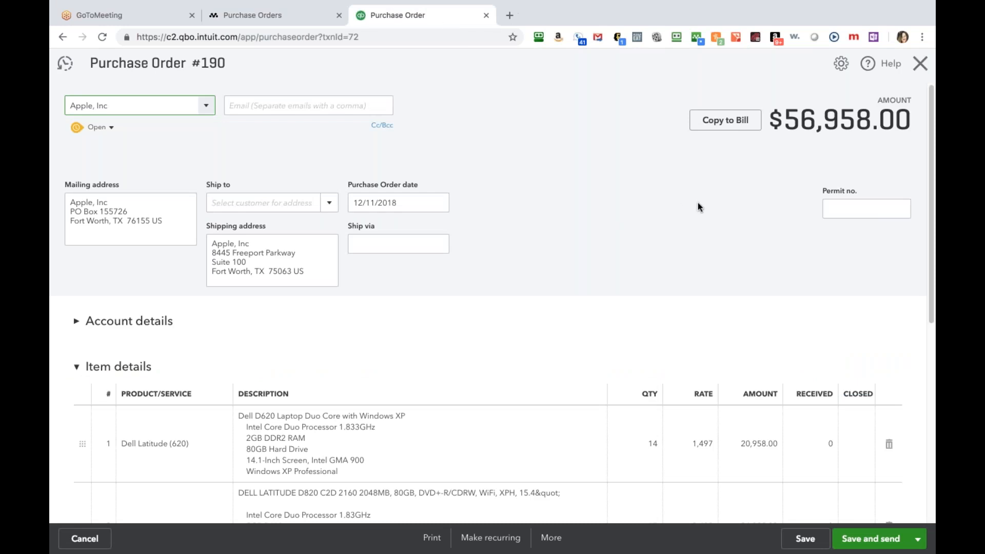
{"action": "left_click", "coordinate": [283, 22]}
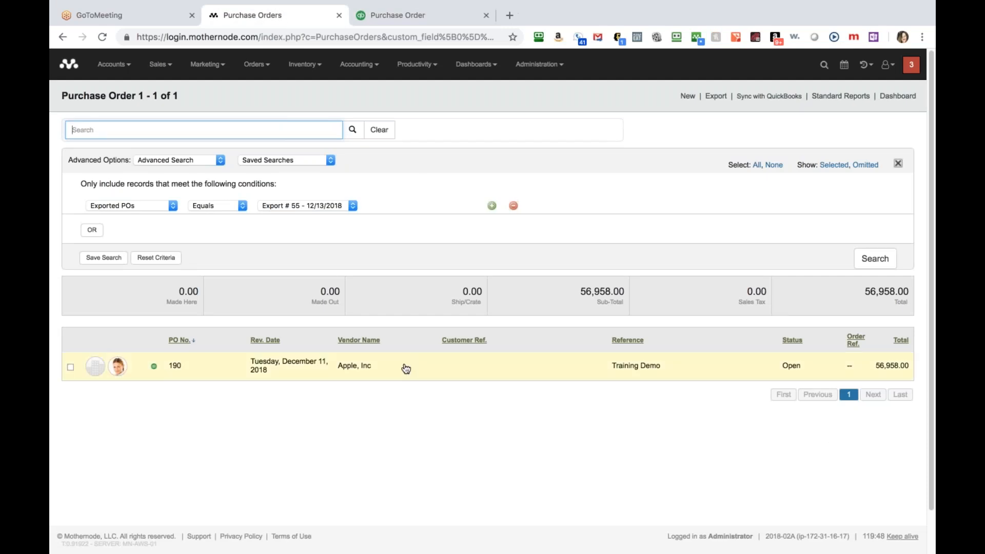
{"action": "left_click", "coordinate": [436, 21]}
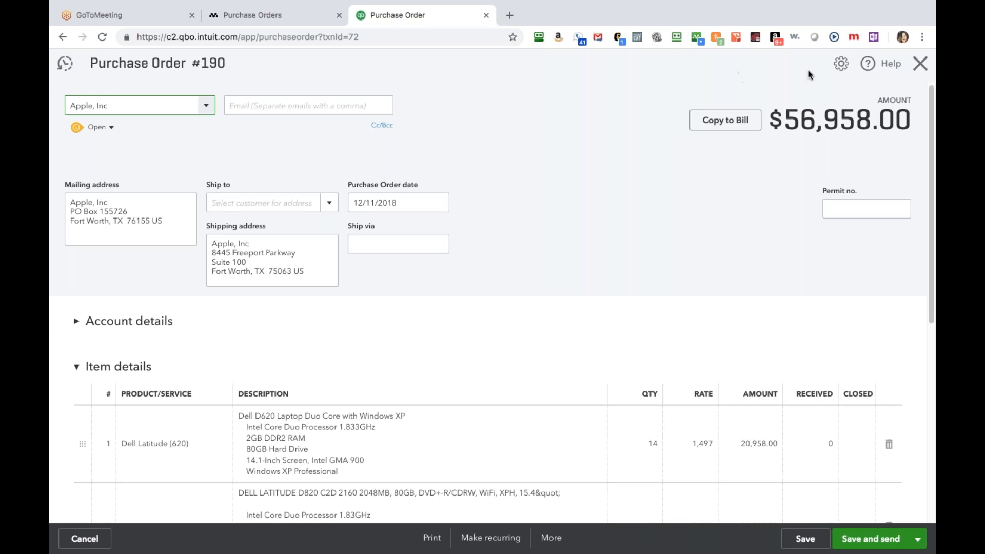
Close Purchase Order #190 to return to the QuickBooks Online dashboard.
{"action": "left_click", "coordinate": [920, 63]}
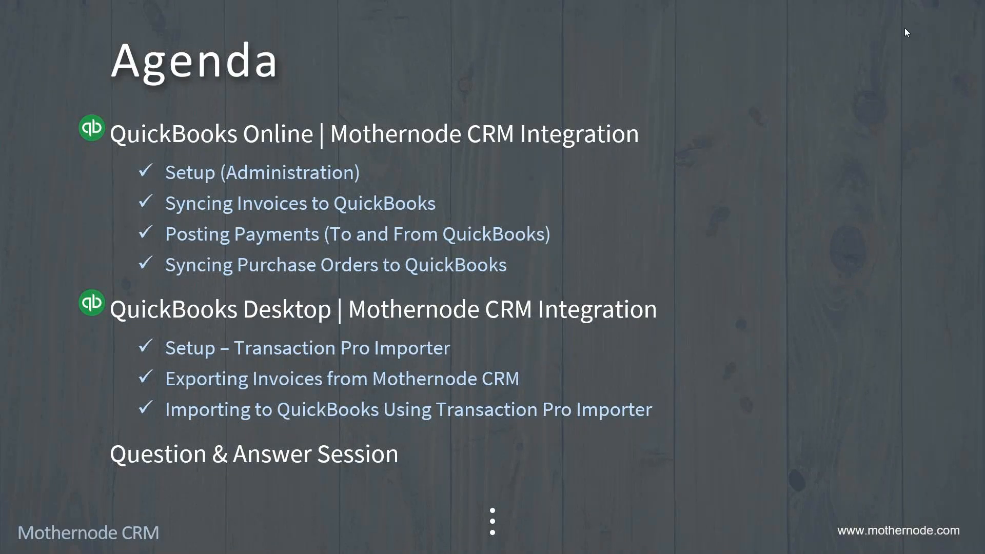
Leave the Agenda slide show and bring Mothernode's Leads and Opps page forward.
{"action": "key", "text": "alt+Tab"}
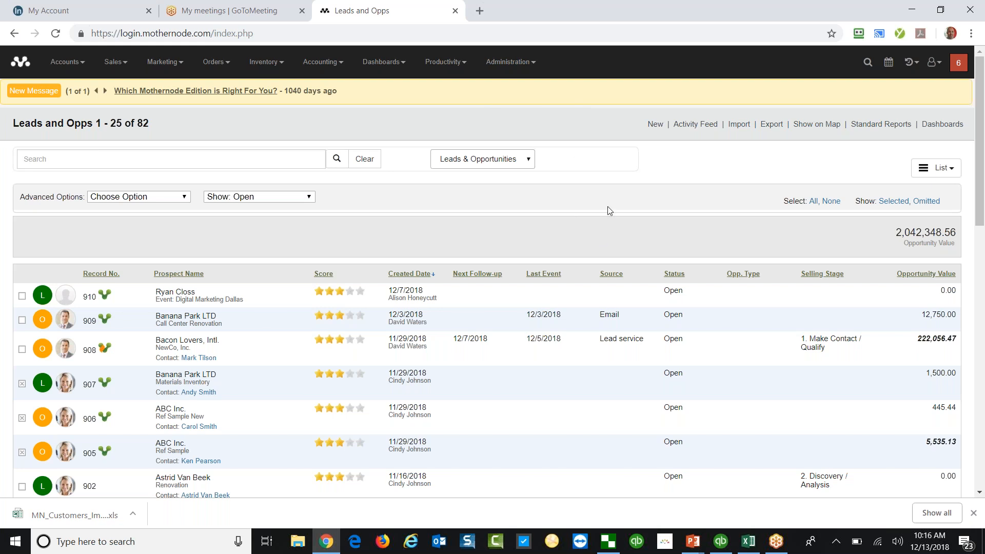
{"action": "key", "text": "alt+Tab"}
{"action": "key", "text": "alt+Tab"}
{"action": "key", "text": "alt+Tab"}
{"action": "key", "text": "alt+Tab"}
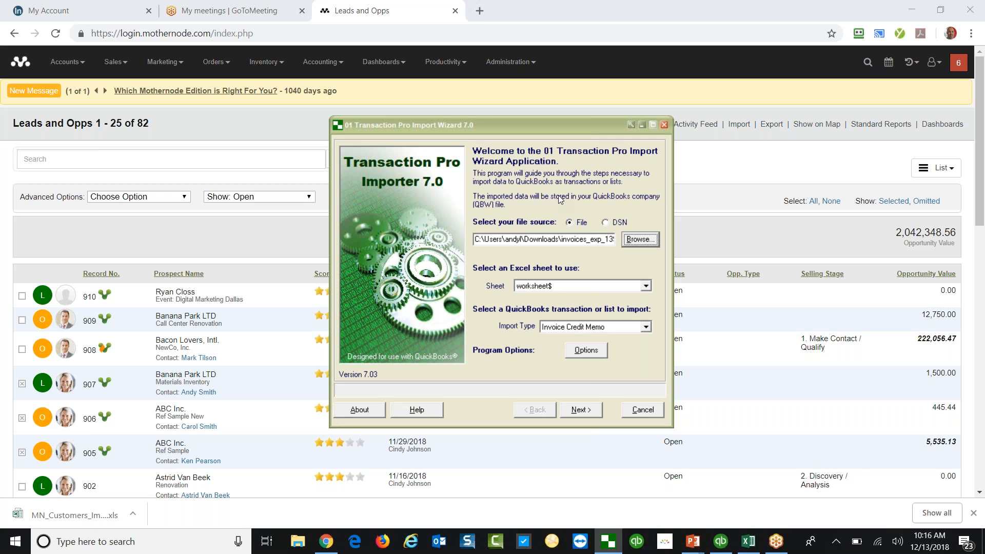
{"action": "key", "text": "alt+Tab"}
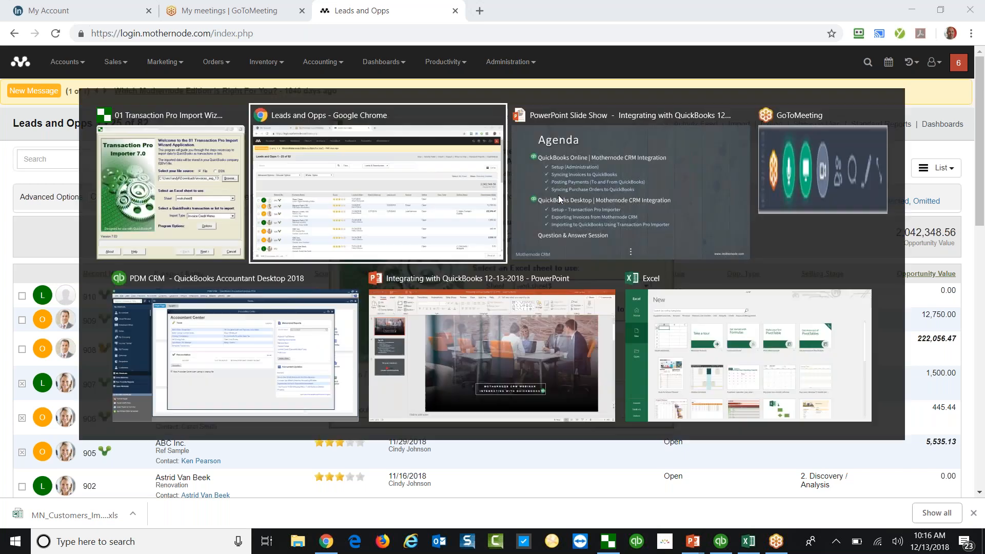
{"action": "key", "text": "alt+Tab"}
{"action": "key", "text": "alt+Tab"}
{"action": "key", "text": "alt+Tab"}
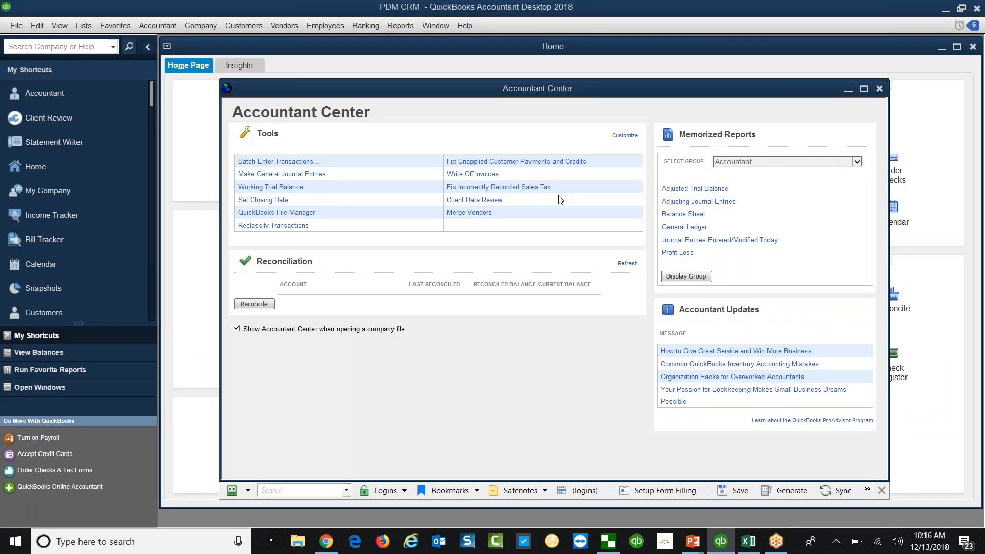
{"action": "key", "text": "alt+Tab"}
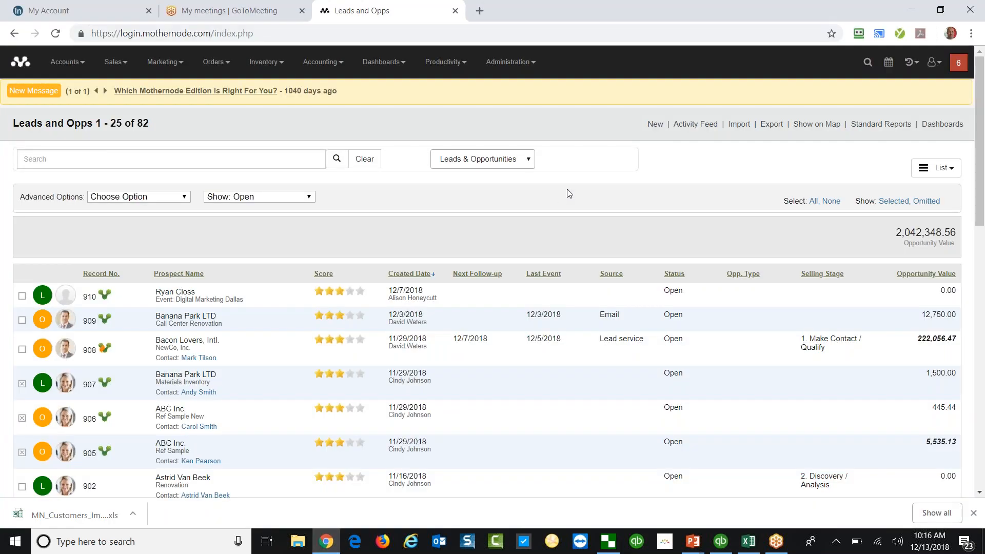
Go to Accounting > Invoices and open the Export to Accounting page.
{"action": "left_click", "coordinate": [329, 63]}
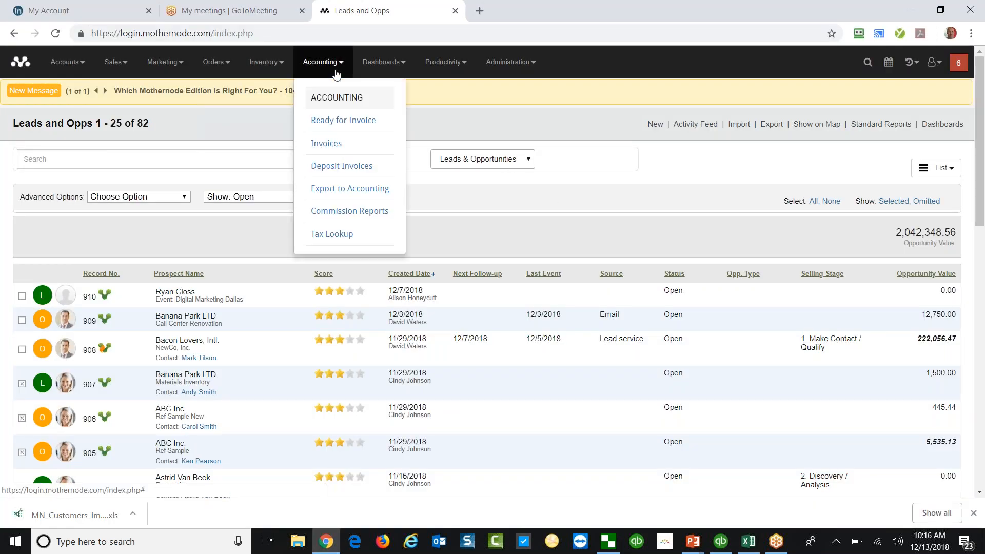
{"action": "left_click", "coordinate": [340, 143]}
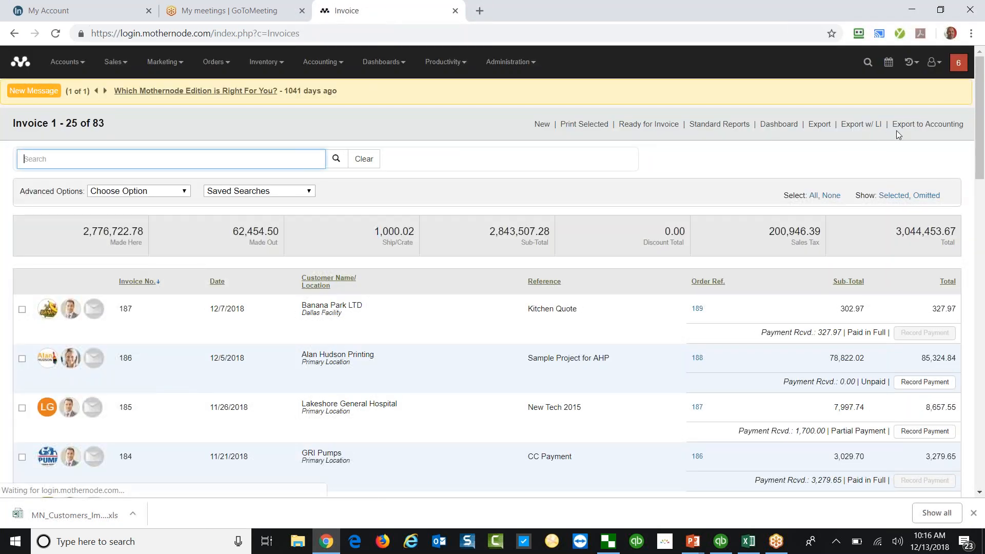
{"action": "left_click", "coordinate": [908, 131]}
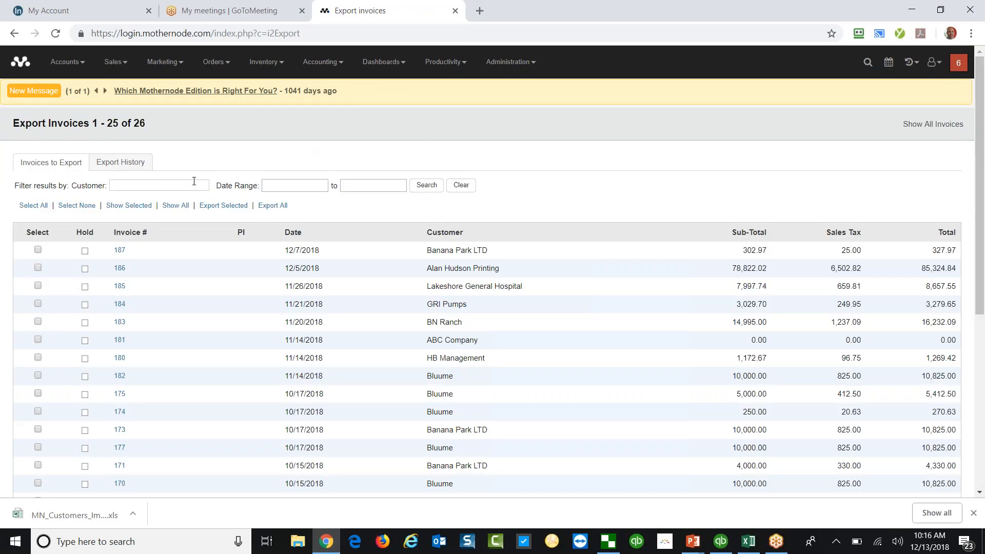
Export invoices 187 and 186 as export 140 and download its QuickBooks XLSX file.
{"action": "left_click", "coordinate": [38, 249]}
{"action": "left_click", "coordinate": [38, 267]}
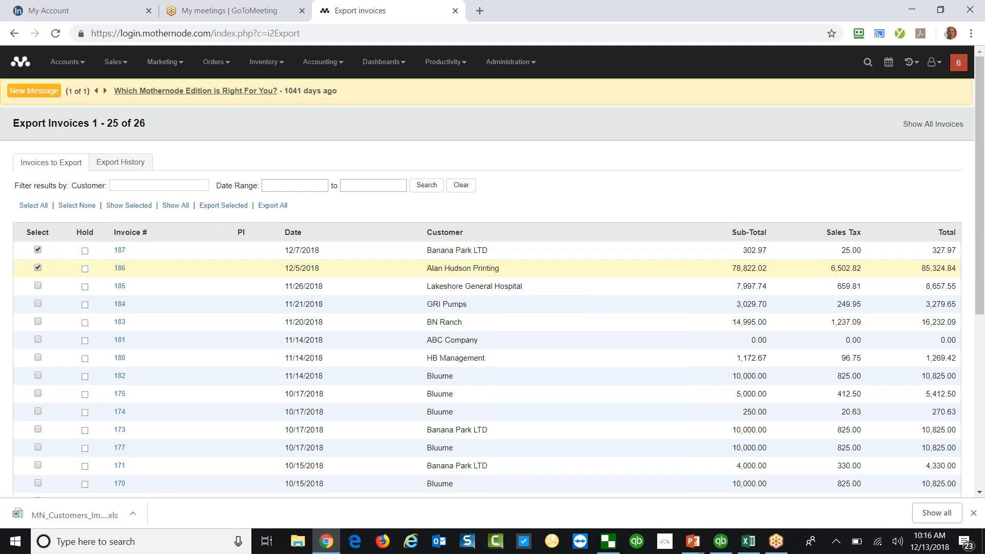
{"action": "left_click", "coordinate": [218, 211]}
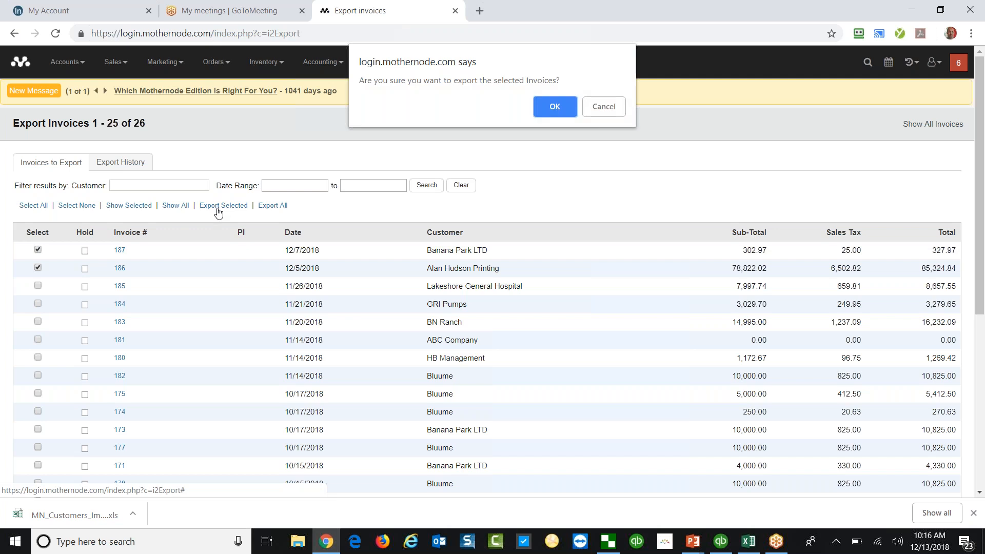
{"action": "left_click", "coordinate": [545, 114]}
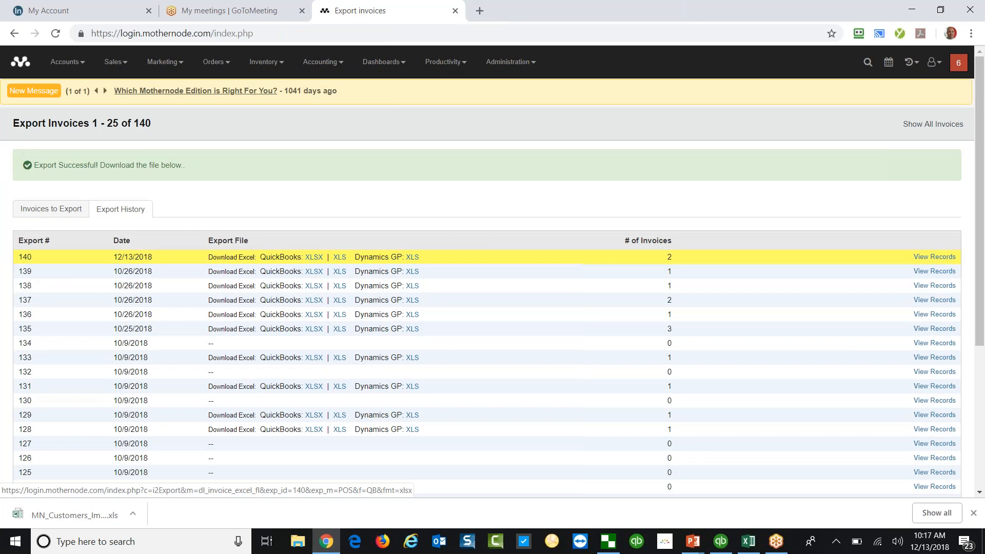
{"action": "left_click", "coordinate": [314, 257]}
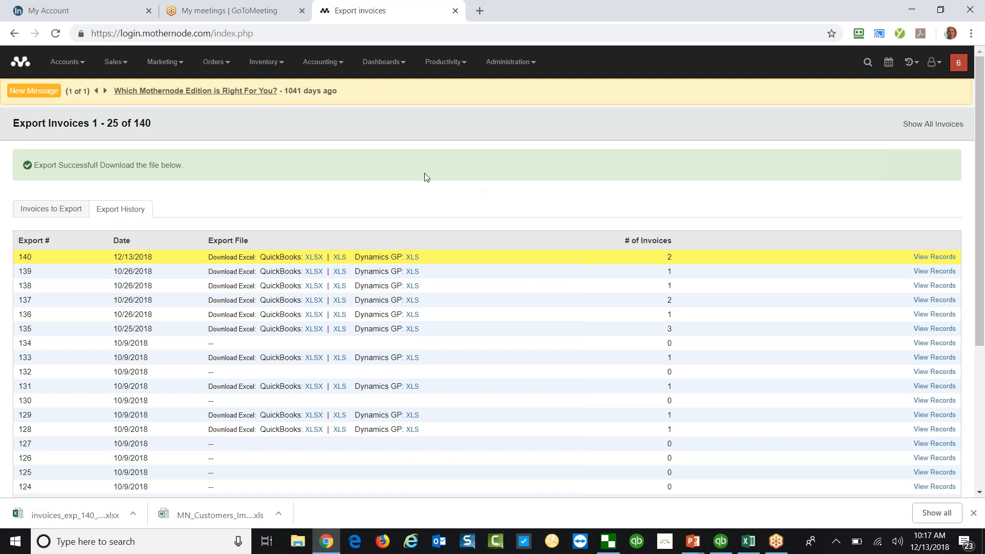
{"action": "key", "text": "alt+Tab"}
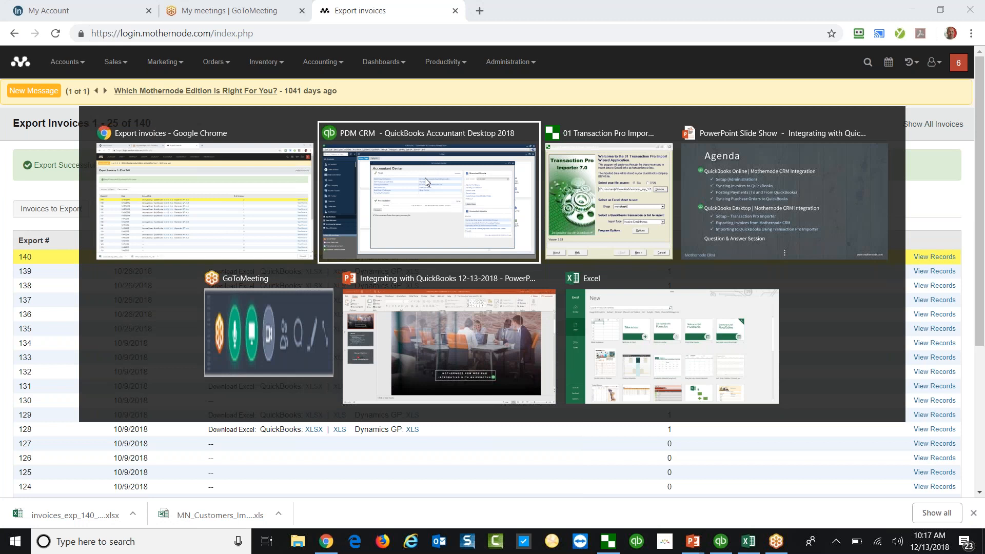
Load invoices_exp_140_12132018 into Transaction Pro and choose sheet worksheet$.
{"action": "key", "text": "alt+Tab"}
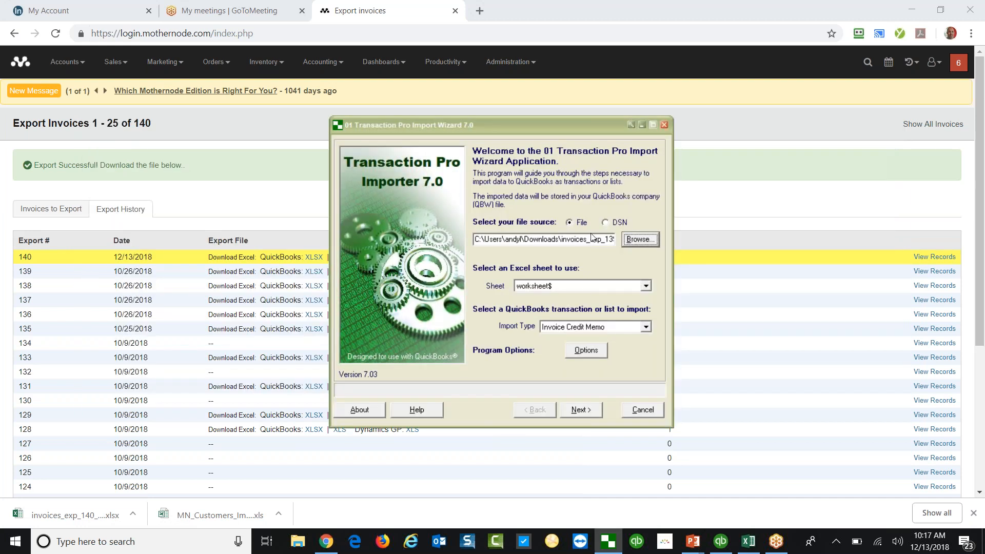
{"action": "left_click", "coordinate": [640, 240]}
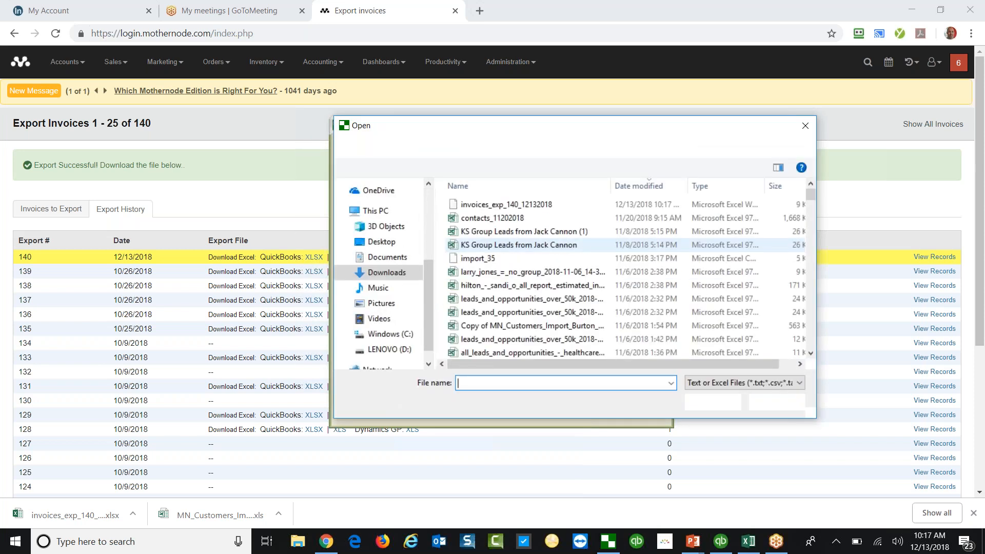
{"action": "left_click", "coordinate": [548, 208]}
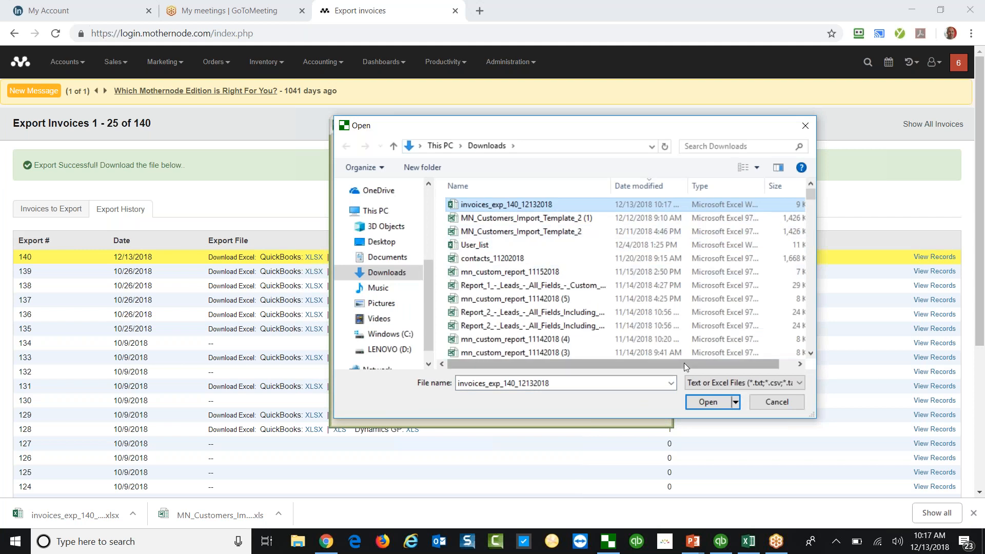
{"action": "left_click", "coordinate": [716, 405]}
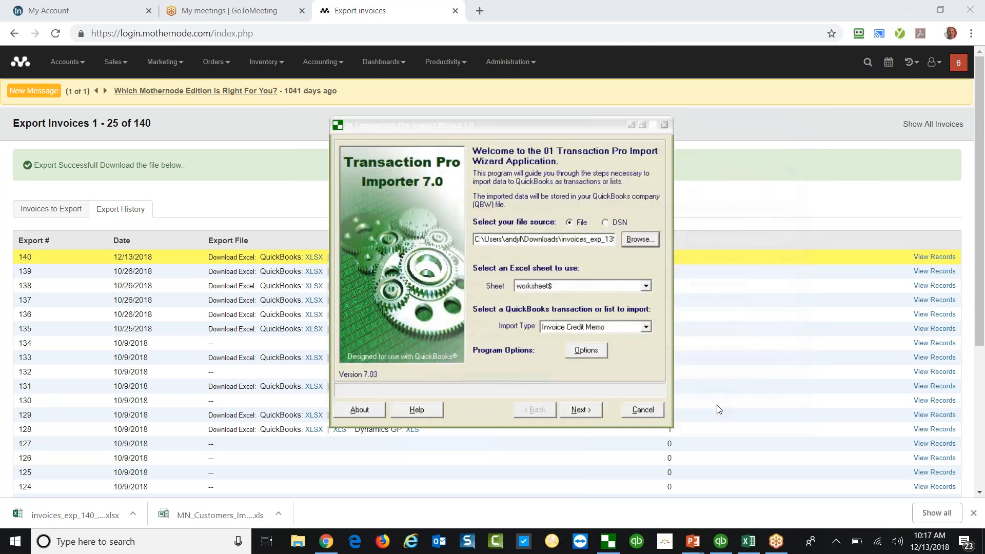
{"action": "left_click", "coordinate": [646, 288]}
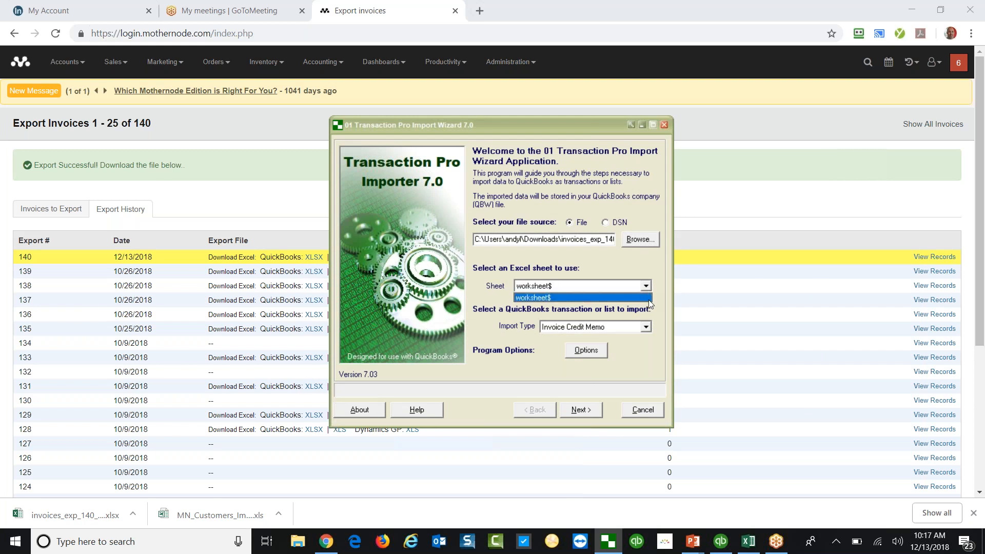
{"action": "left_click", "coordinate": [649, 298]}
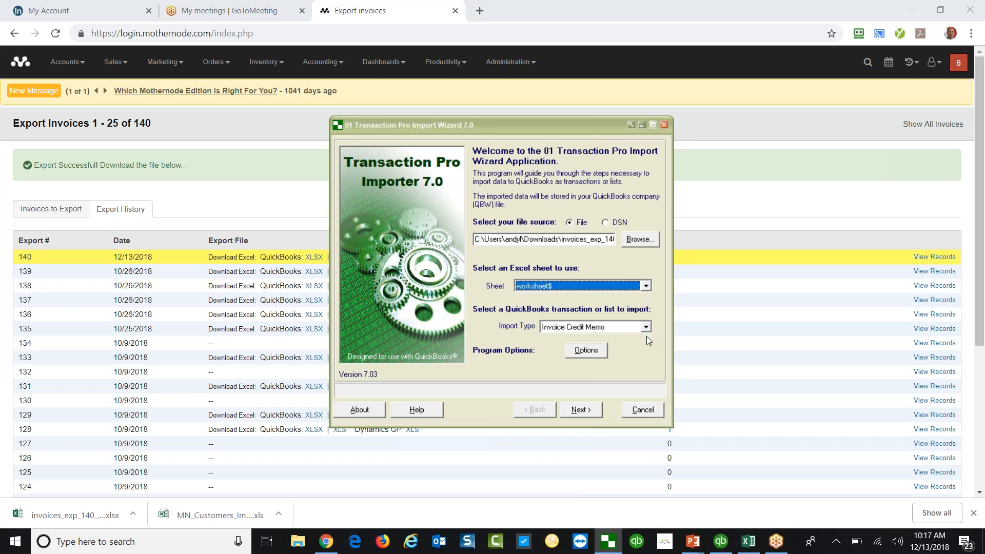
Keep Invoice Credit Memo as the import type and preview the file's records.
{"action": "left_click", "coordinate": [645, 329]}
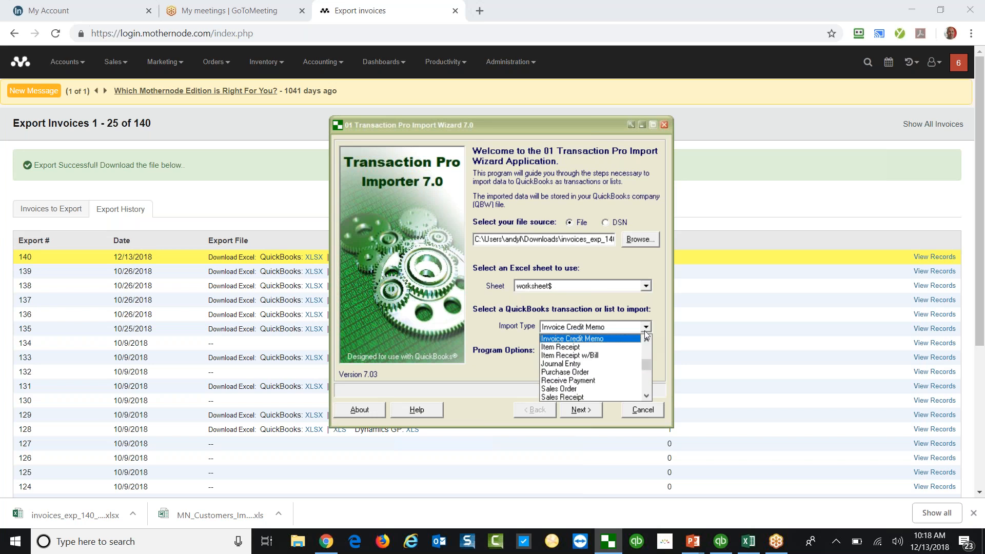
{"action": "scroll", "coordinate": [644, 338], "scroll_direction": "up", "scroll_amount": 1}
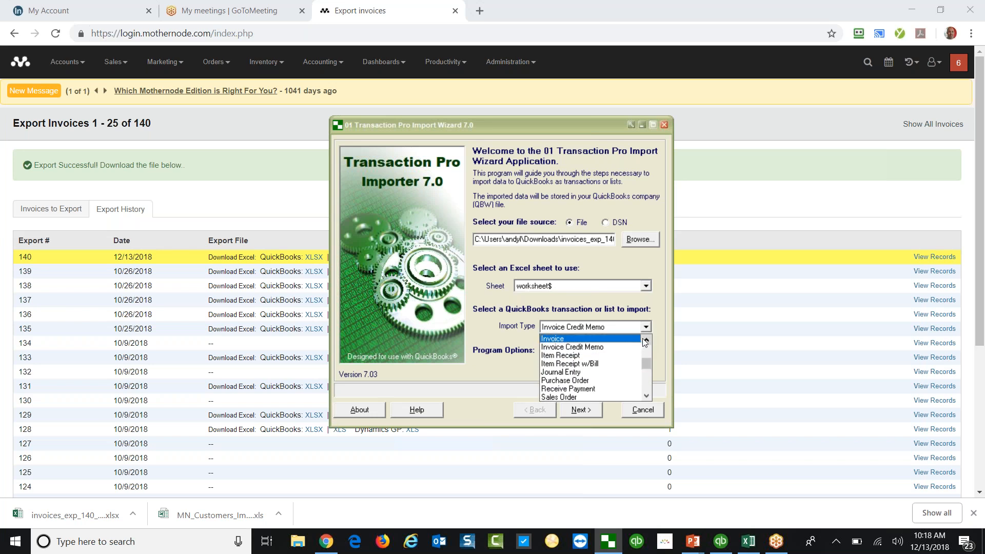
{"action": "left_click", "coordinate": [630, 350]}
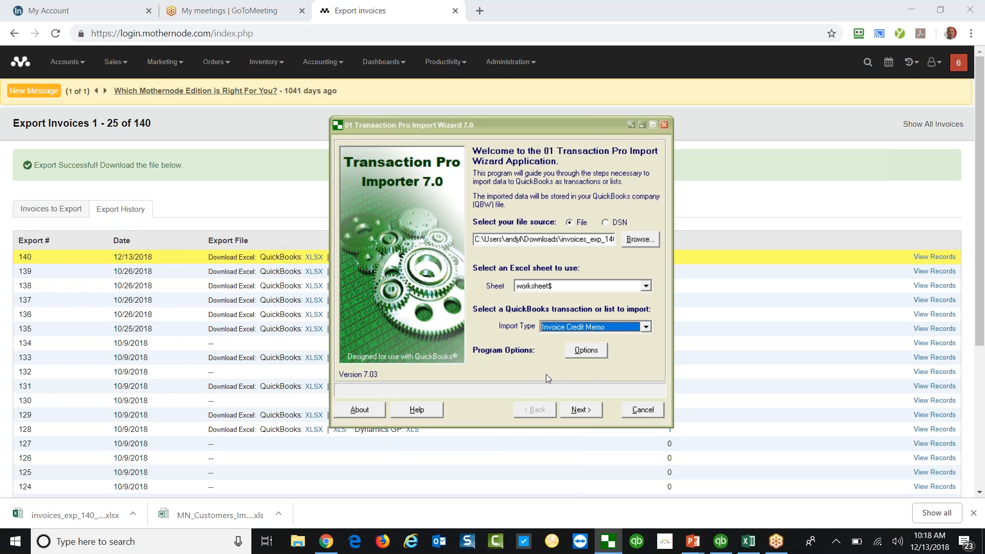
{"action": "left_click", "coordinate": [588, 411]}
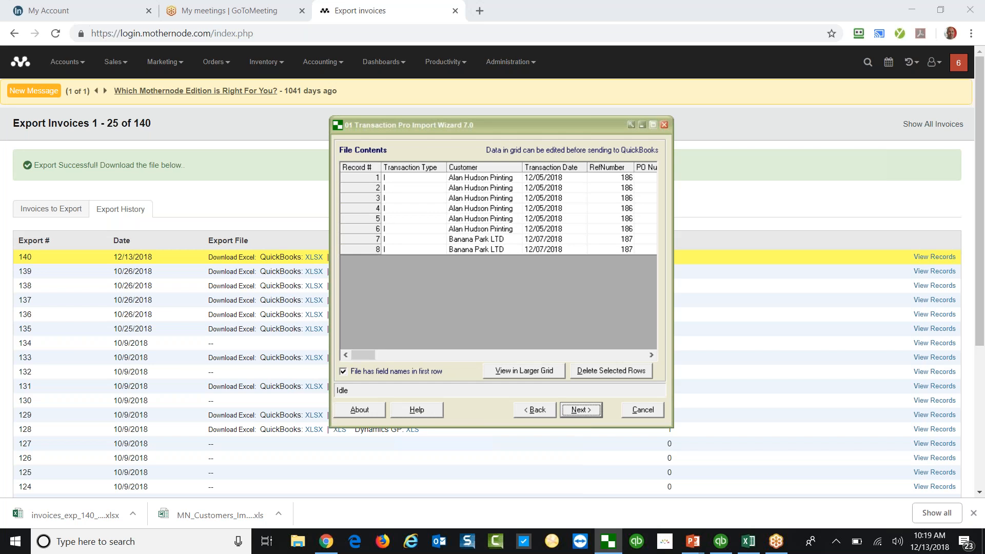
Move past the eight-line file preview to the field-mapping page.
{"action": "key", "text": "Return"}
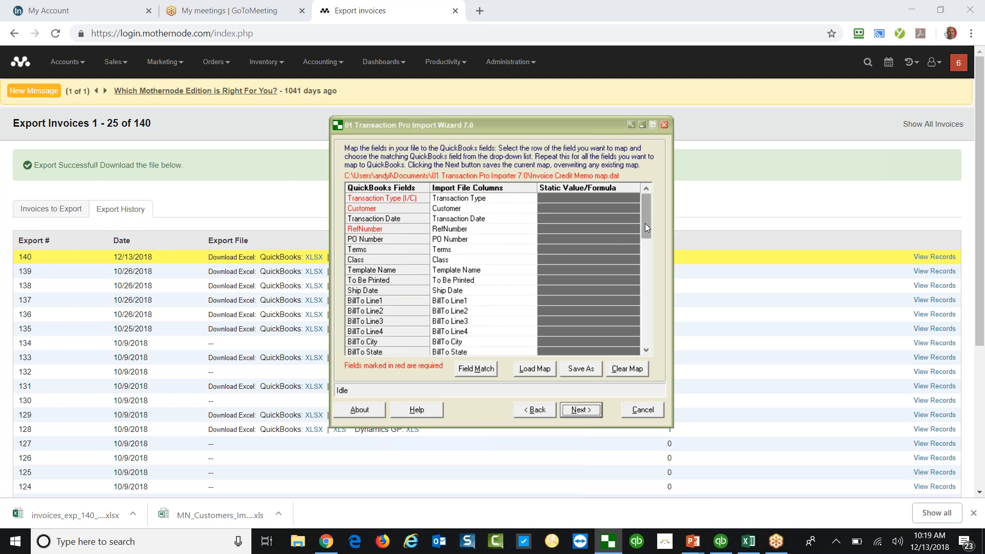
Scroll through the mapping grid and look at the Item field's column choices.
{"action": "left_click_drag", "start_coordinate": [649, 270], "coordinate": [651, 275]}
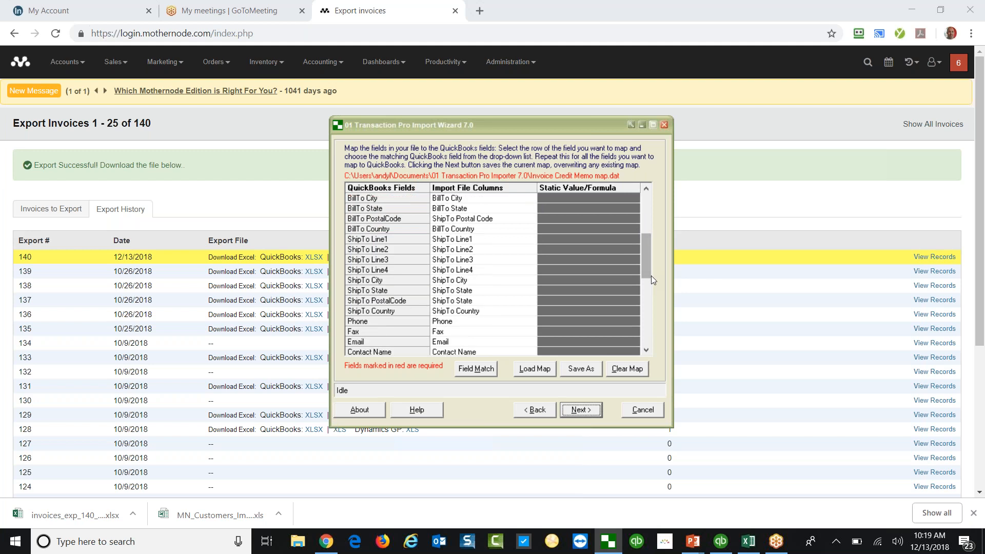
{"action": "scroll", "coordinate": [651, 276], "scroll_direction": "up", "scroll_amount": 5}
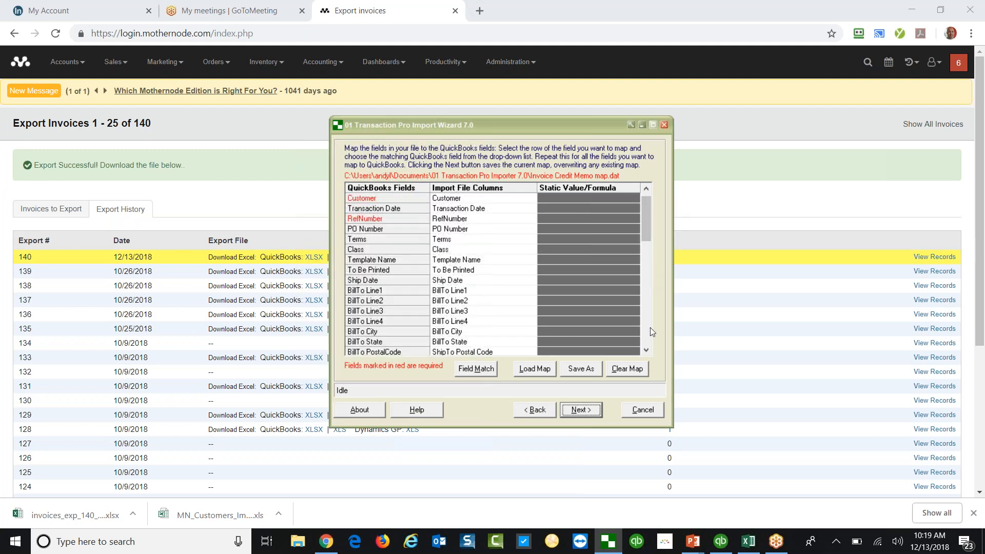
{"action": "scroll", "coordinate": [647, 351], "scroll_direction": "down", "scroll_amount": 3}
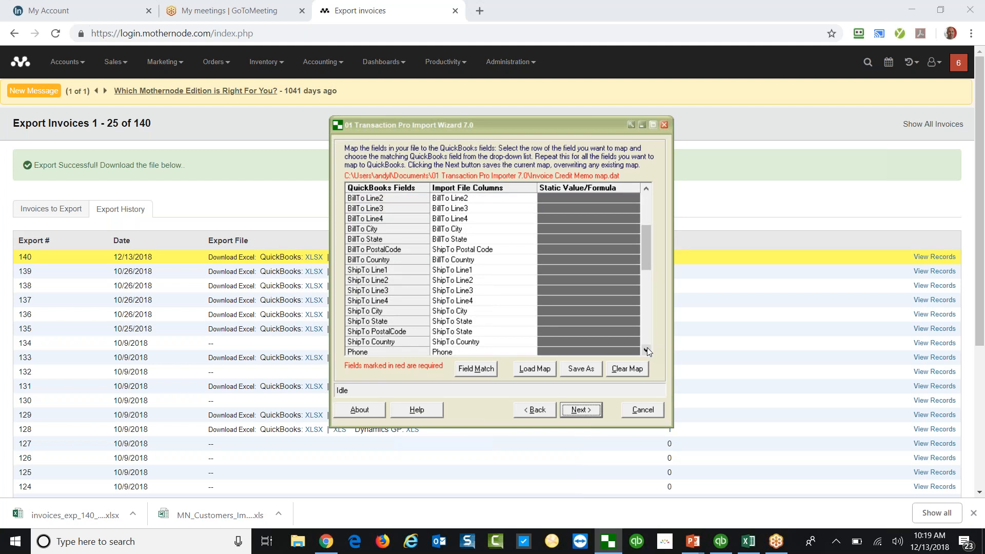
{"action": "scroll", "coordinate": [648, 351], "scroll_direction": "down", "scroll_amount": 7}
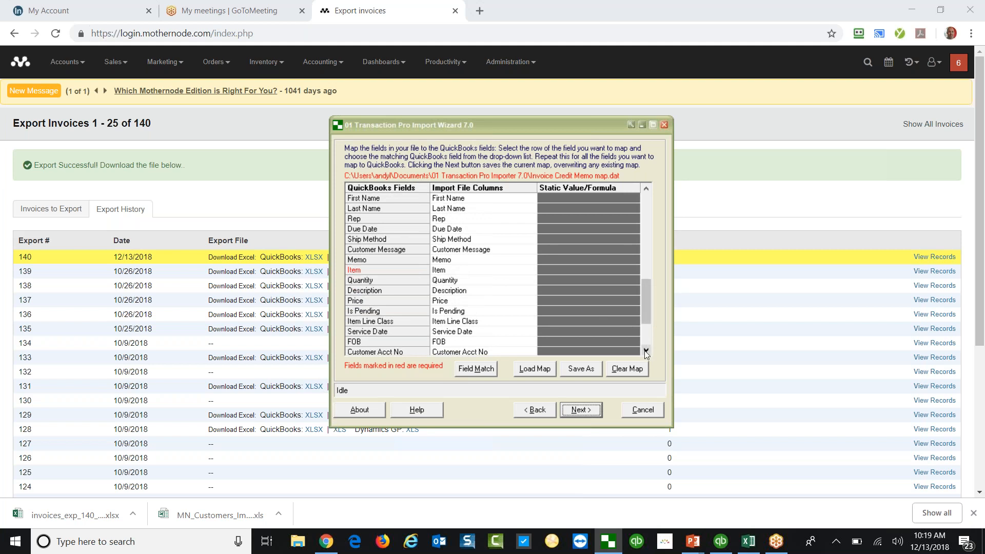
{"action": "left_click_drag", "start_coordinate": [645, 352], "coordinate": [646, 352]}
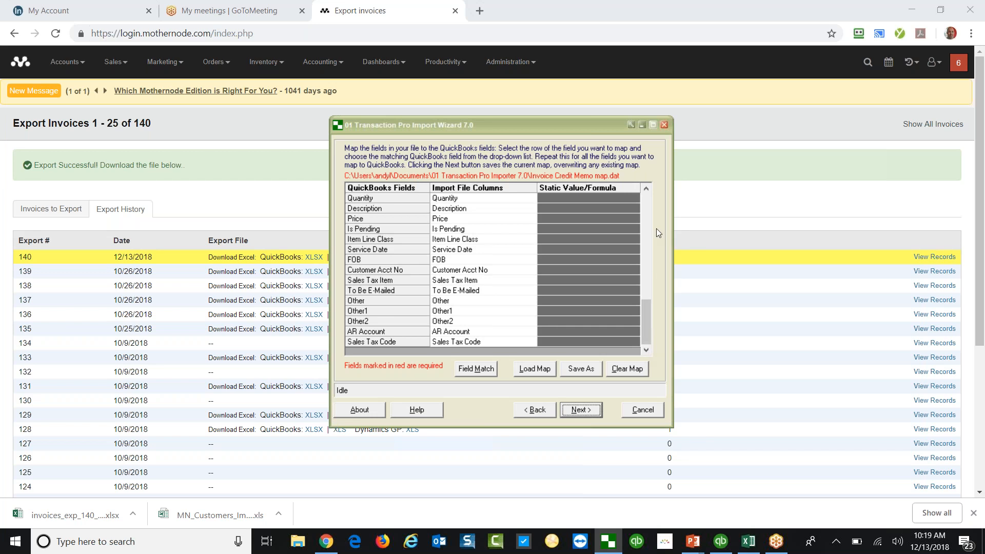
{"action": "left_click", "coordinate": [647, 193]}
{"action": "left_click", "coordinate": [646, 192]}
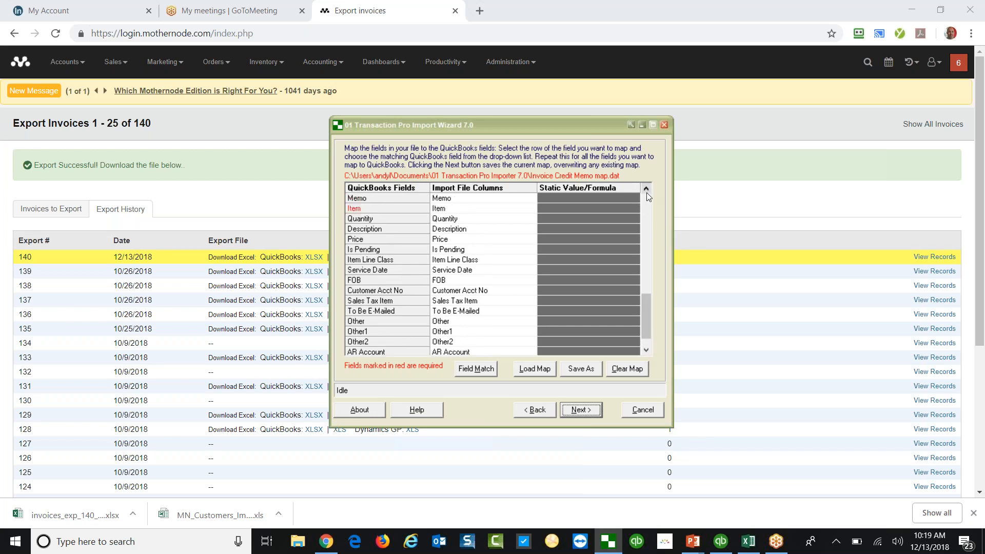
{"action": "left_click", "coordinate": [647, 193]}
{"action": "left_click", "coordinate": [646, 193]}
{"action": "left_click", "coordinate": [531, 229]}
{"action": "left_click", "coordinate": [531, 230]}
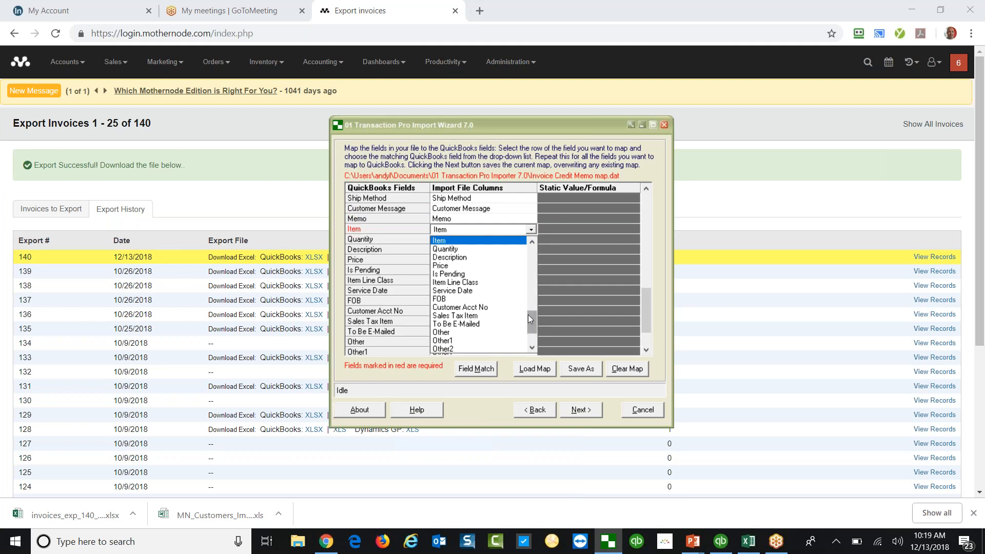
{"action": "left_click_drag", "start_coordinate": [531, 322], "coordinate": [532, 334]}
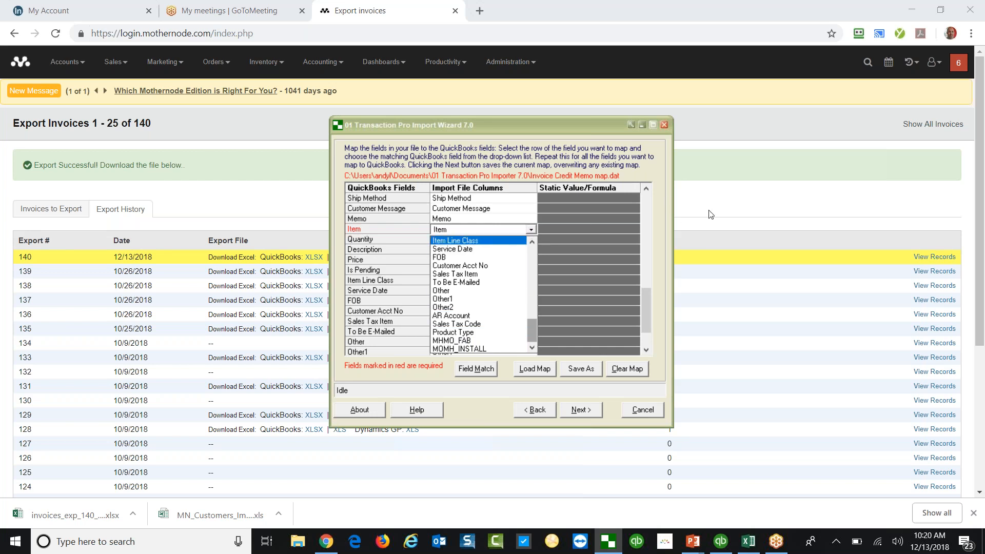
Map Item to Item Line Class, leaving Quantity mapped to Quantity.
{"action": "right_click", "coordinate": [733, 205]}
{"action": "left_click", "coordinate": [673, 196]}
{"action": "key", "text": "alt+Tab"}
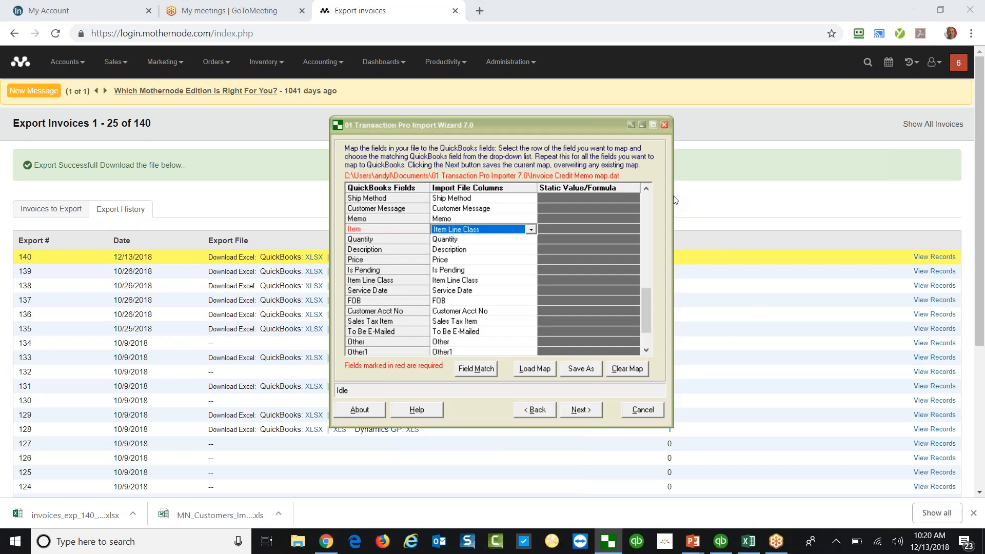
{"action": "left_click", "coordinate": [531, 229]}
{"action": "left_click", "coordinate": [532, 242]}
{"action": "left_click", "coordinate": [531, 240]}
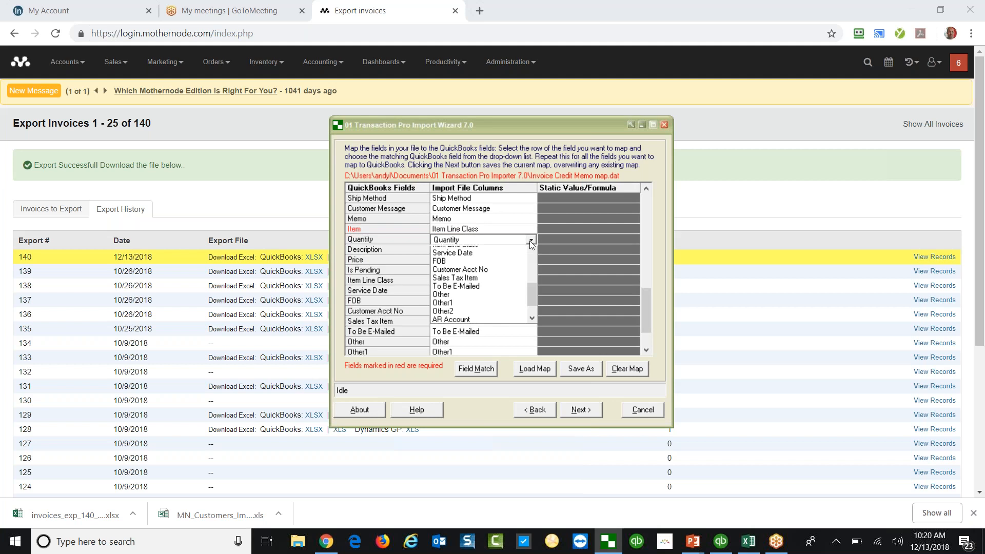
{"action": "left_click", "coordinate": [530, 241]}
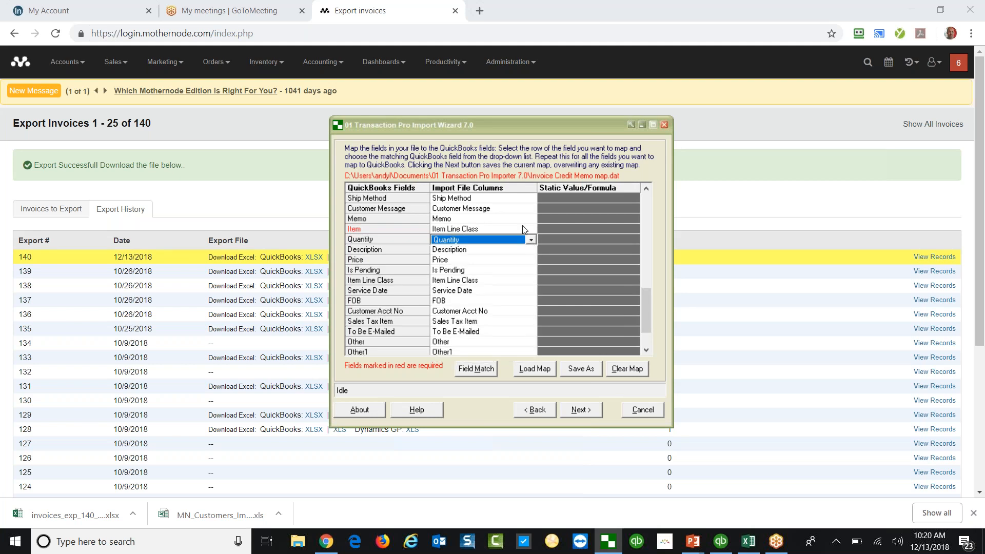
Try Memo for Item, restore the Item column, and advance to the mapped-data preview.
{"action": "left_click", "coordinate": [531, 230]}
{"action": "left_click", "coordinate": [531, 229]}
{"action": "left_click_drag", "start_coordinate": [532, 241], "coordinate": [530, 240]}
{"action": "left_click", "coordinate": [503, 275]}
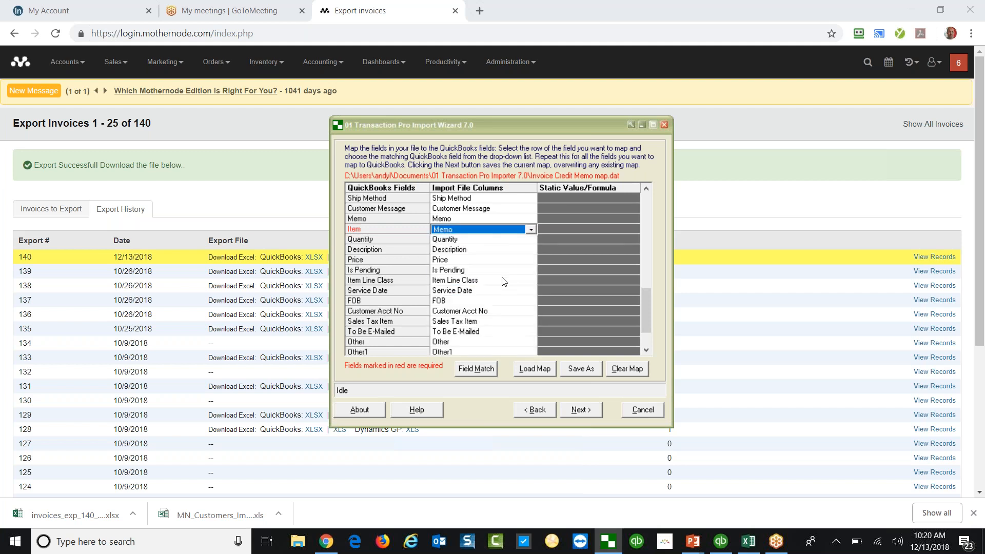
{"action": "left_click", "coordinate": [531, 229]}
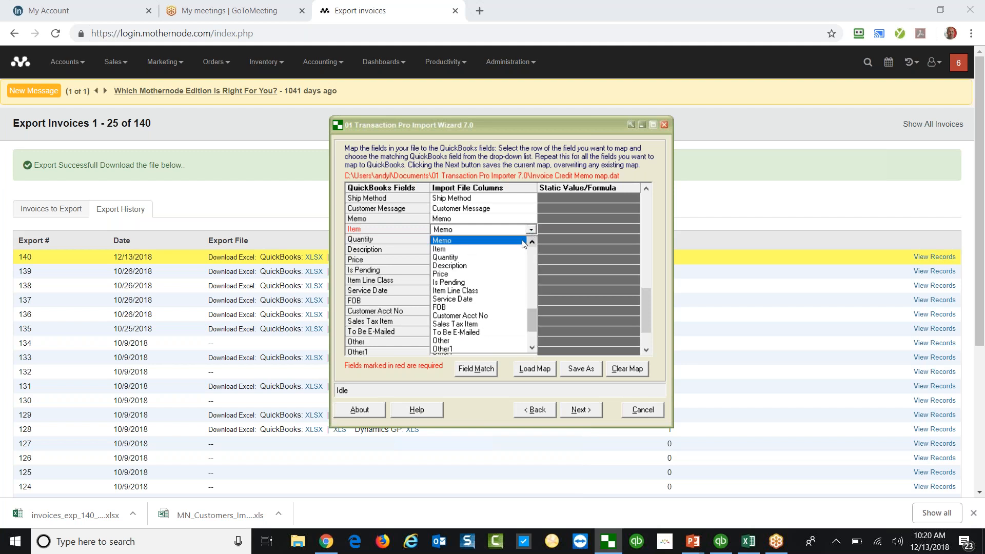
{"action": "left_click", "coordinate": [504, 250]}
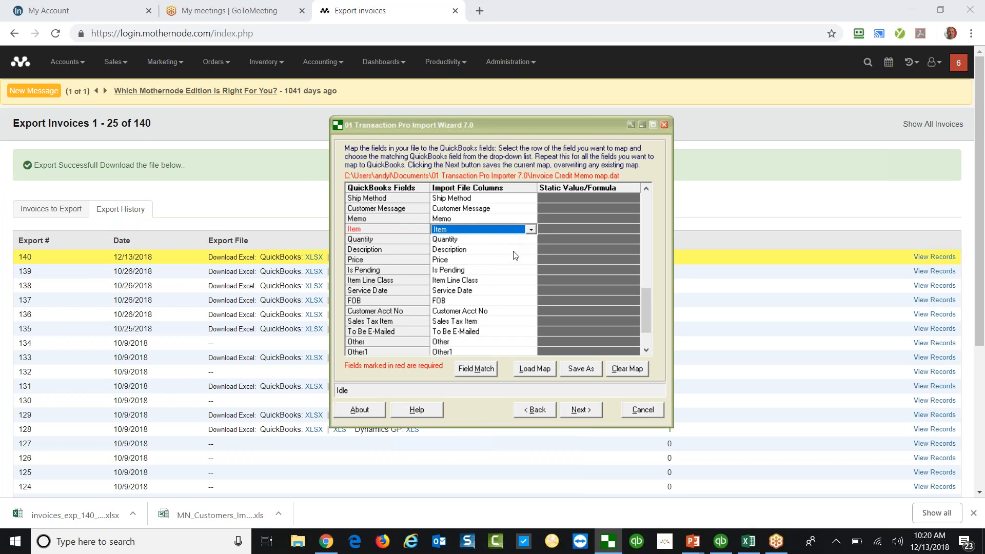
{"action": "left_click", "coordinate": [577, 409]}
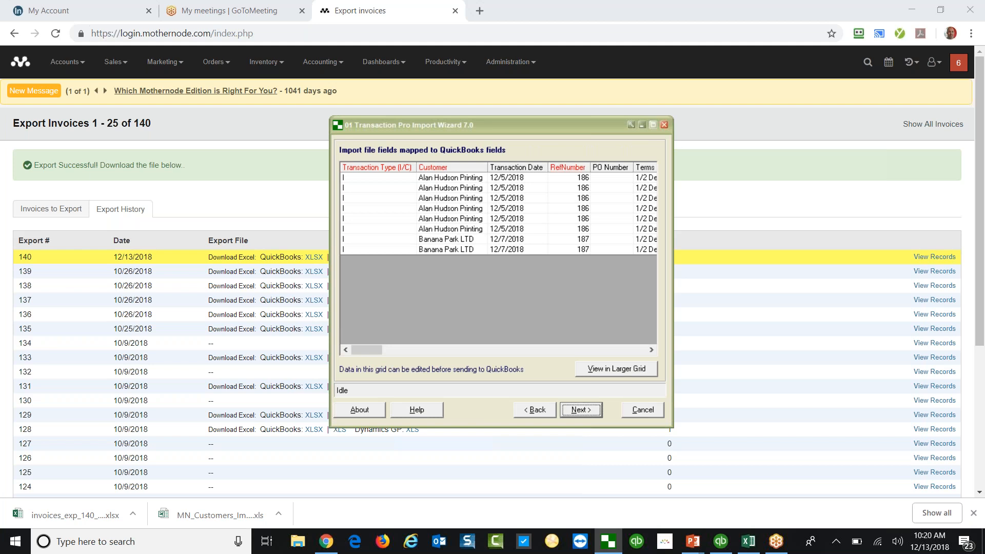
Advance to QuickBooks Item Settings: Other Charge type, Sales account, Tax sales tax code.
{"action": "key", "text": "Return"}
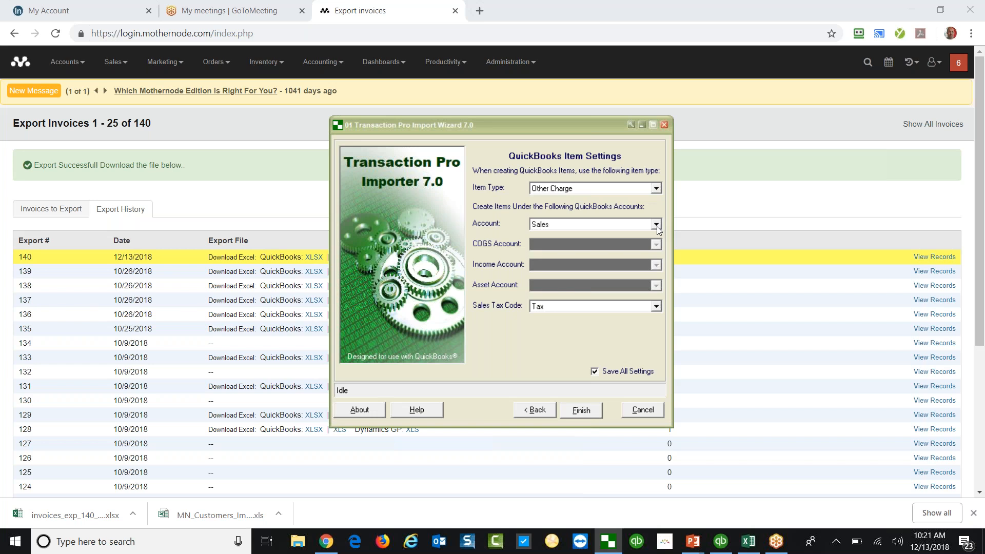
Finish the wizard and transfer all eight records to QuickBooks as invoice credit memos.
{"action": "left_click", "coordinate": [568, 411]}
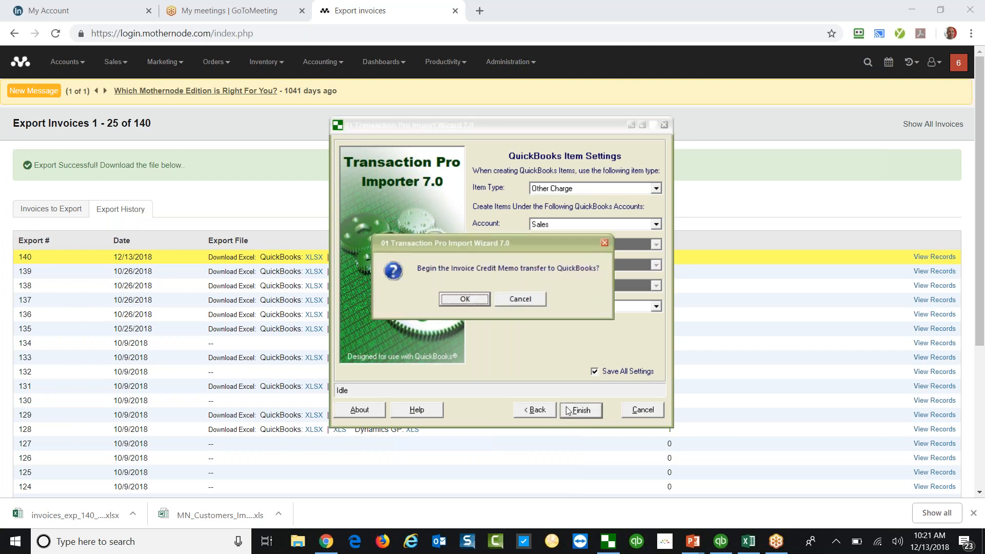
{"action": "left_click", "coordinate": [476, 301]}
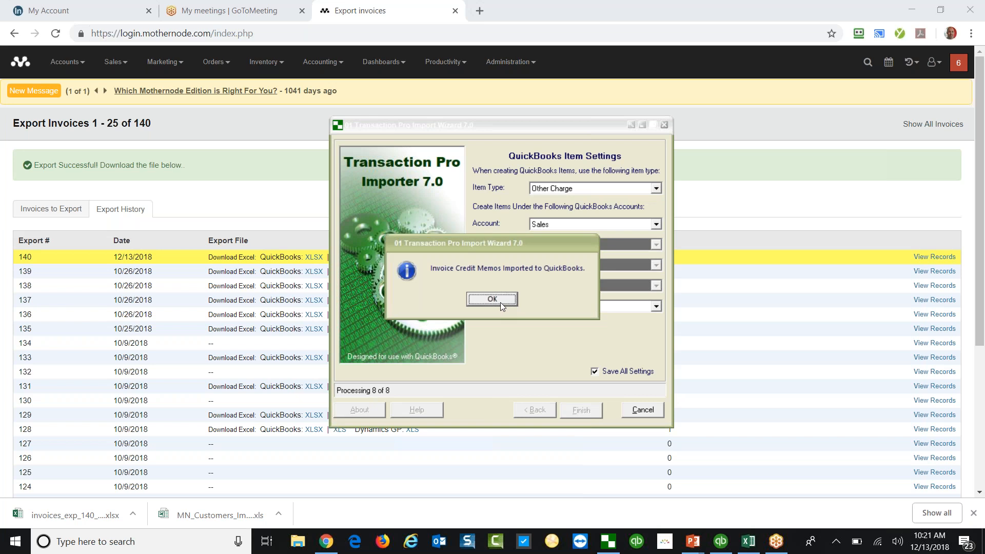
{"action": "left_click", "coordinate": [501, 303]}
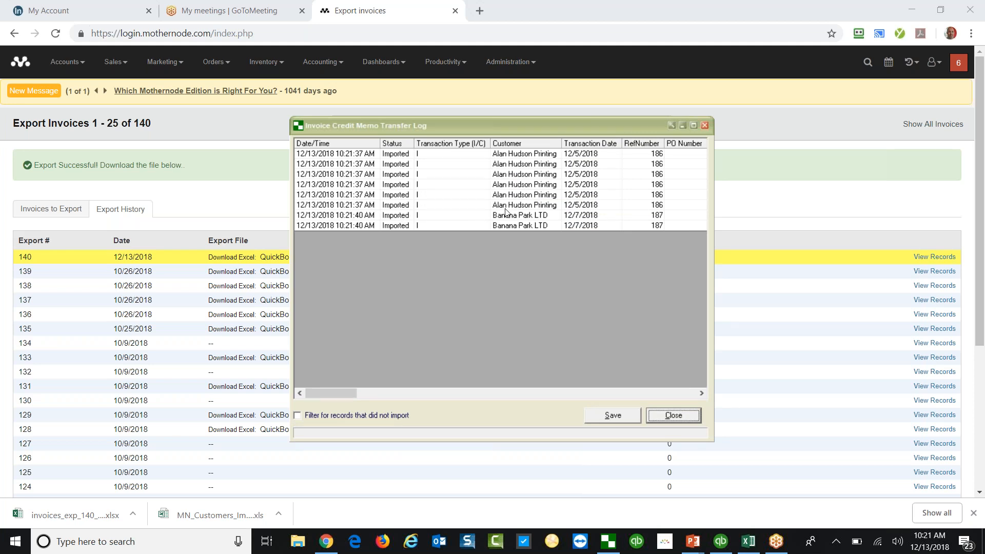
Point out the first Banana Park LTD record in the Transfer Log, then switch to Excel.
{"action": "left_click", "coordinate": [520, 215]}
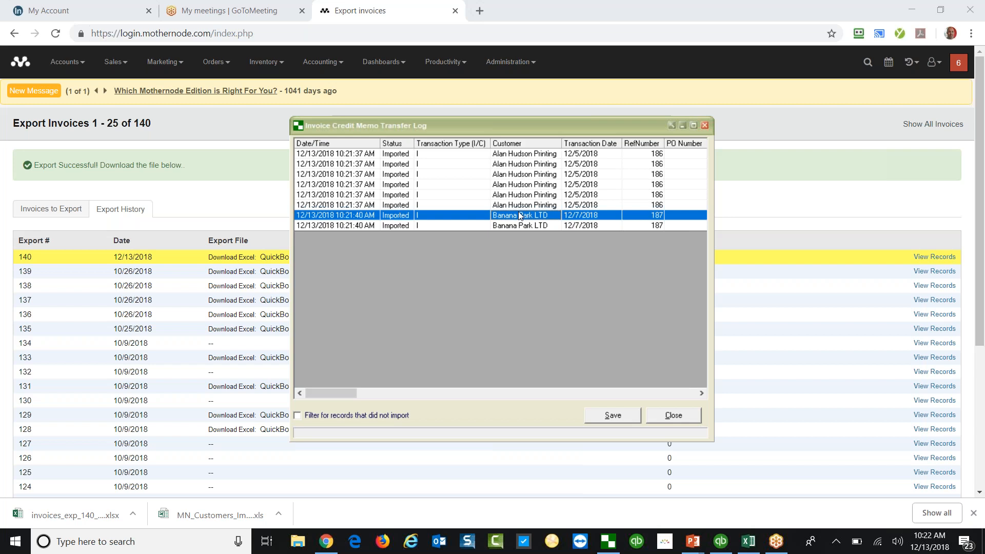
{"action": "left_click", "coordinate": [746, 543]}
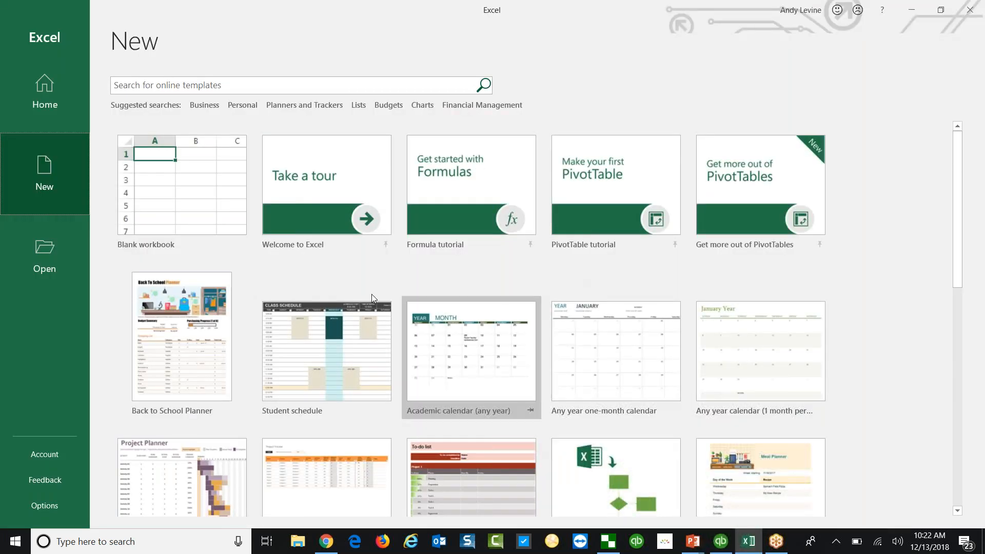
List Excel's recent workbooks, close the Transfer Log, and return to the Import Completed wizard.
{"action": "left_click", "coordinate": [50, 254]}
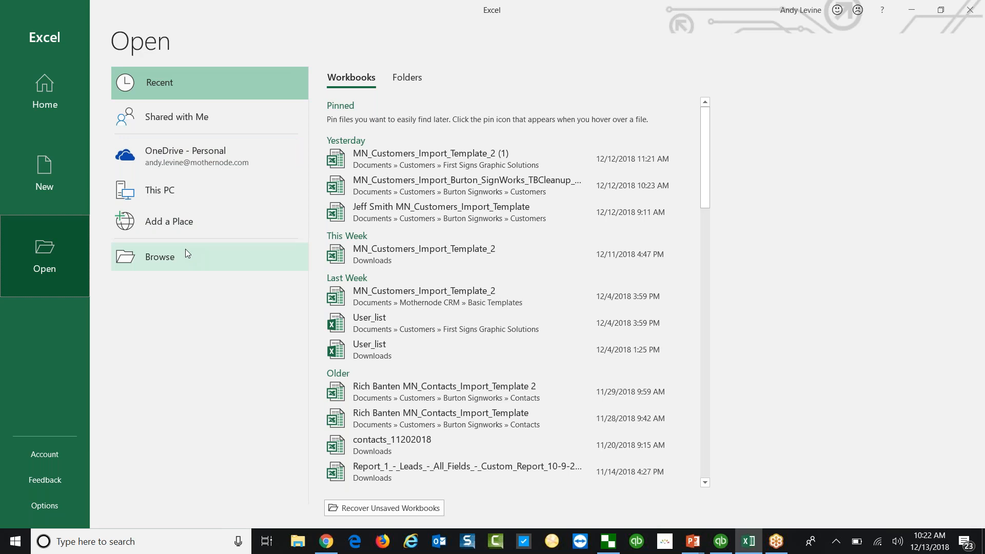
{"action": "key", "text": "alt+Tab"}
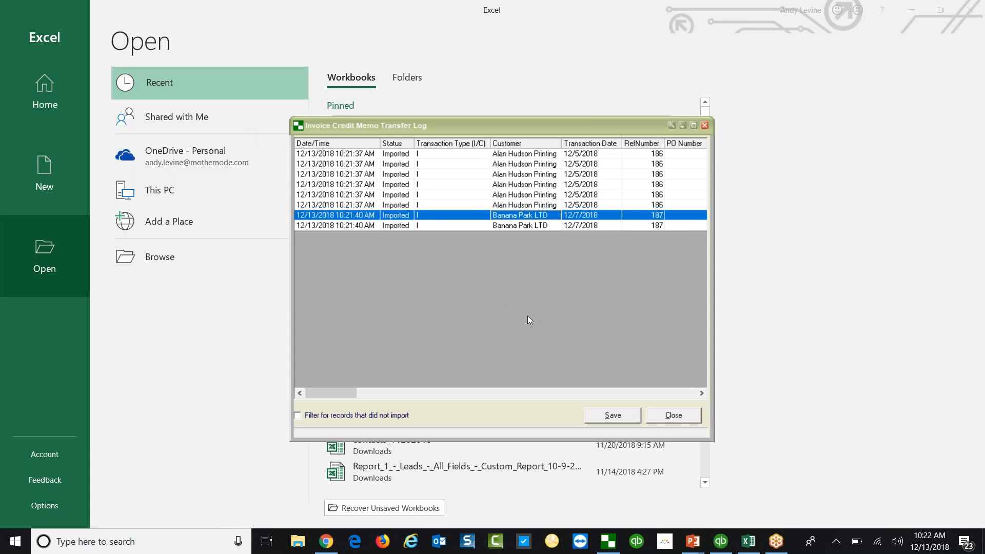
{"action": "left_click", "coordinate": [686, 419]}
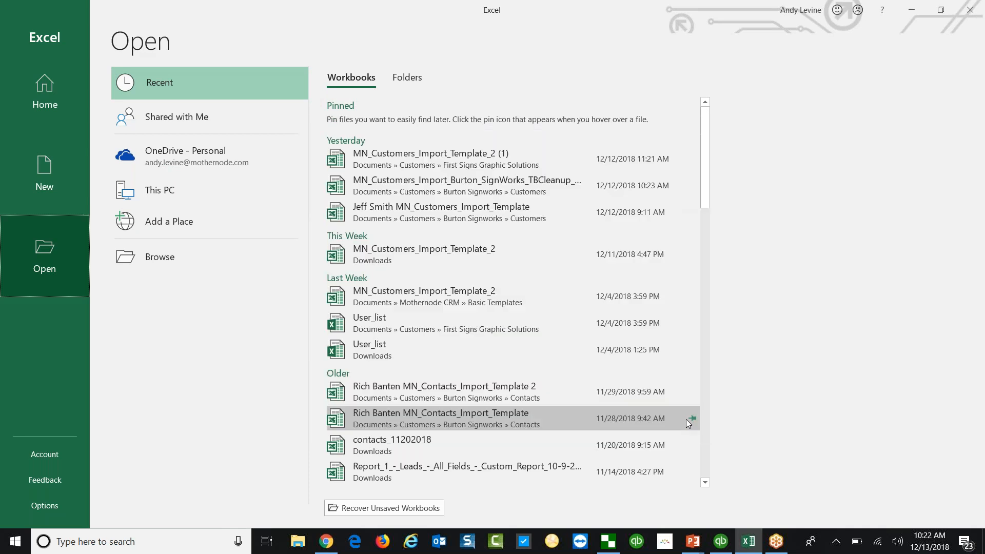
{"action": "key", "text": "alt+Tab"}
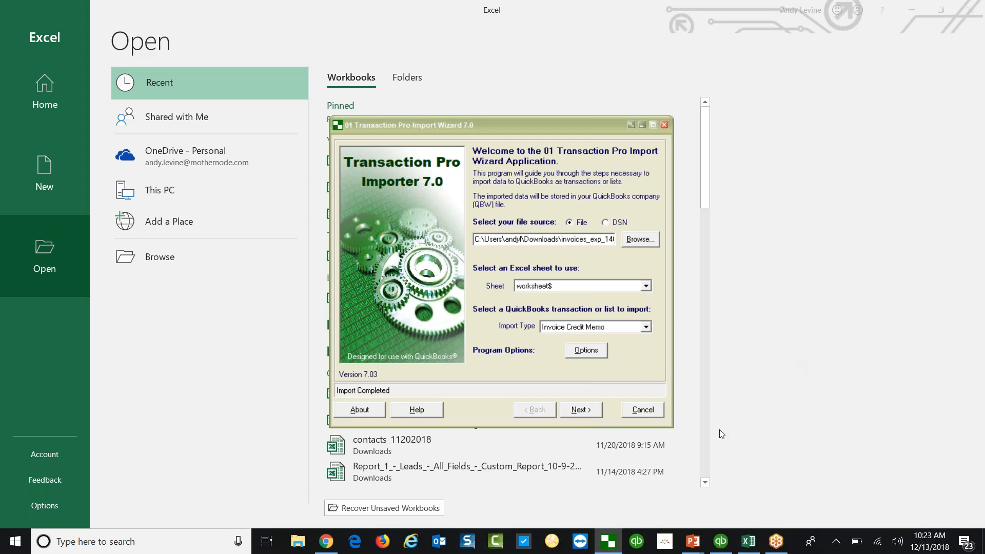
{"action": "key", "text": "alt+Tab"}
{"action": "key", "text": "alt+Tab"}
{"action": "key", "text": "alt+Tab"}
{"action": "key", "text": "alt+Tab"}
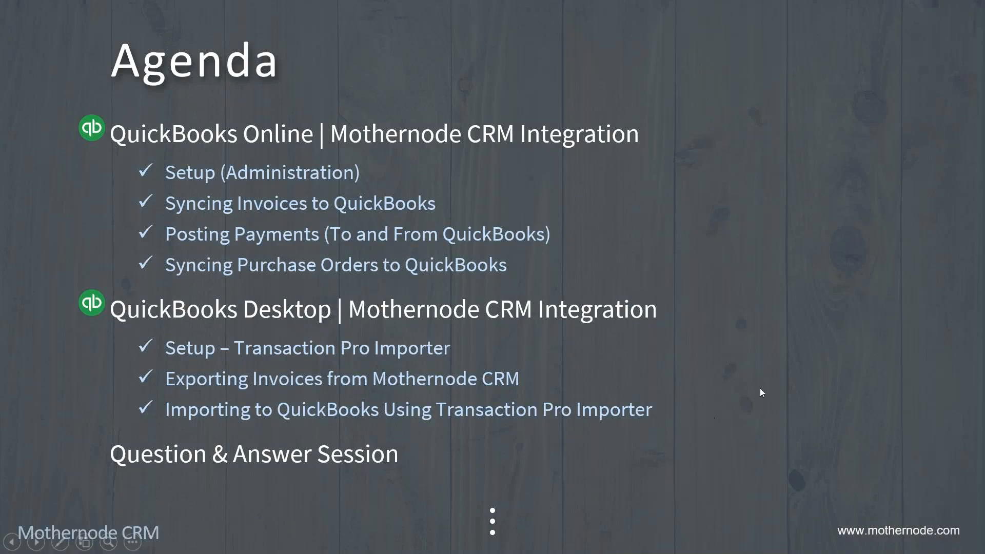
Advance the slide show to the Wrap-up | Questions slide showing youtube.com/mothernode.
{"action": "left_click", "coordinate": [774, 364]}
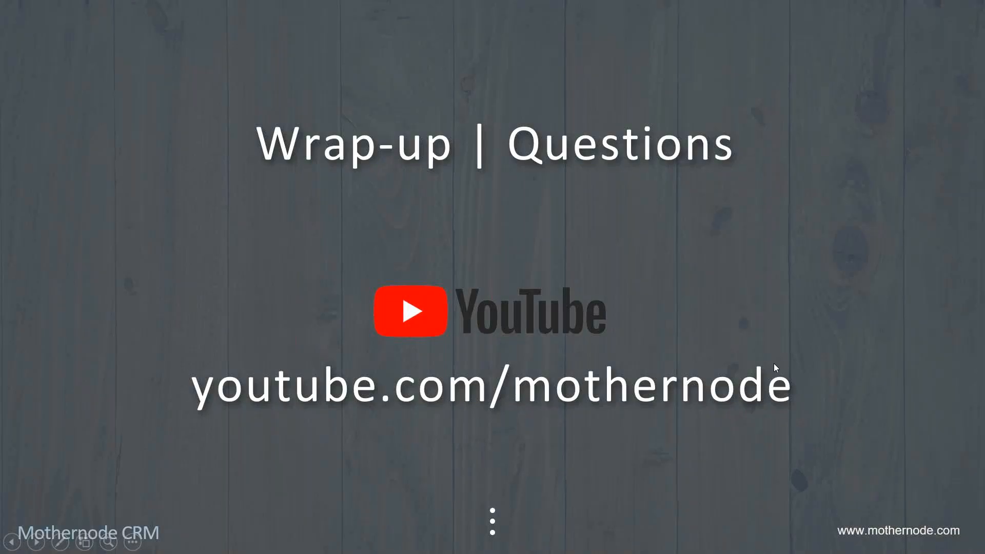